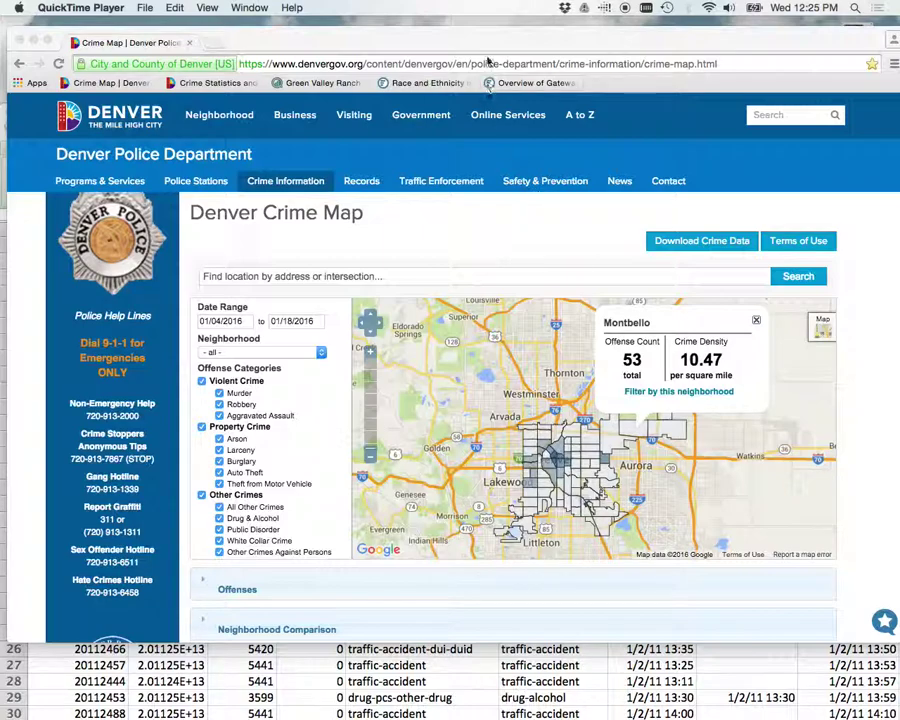
Bring the Denver Crime Map forward showing Montbello's 53 offenses at 10.47 per square mile
drag(488, 40, 481, 33)
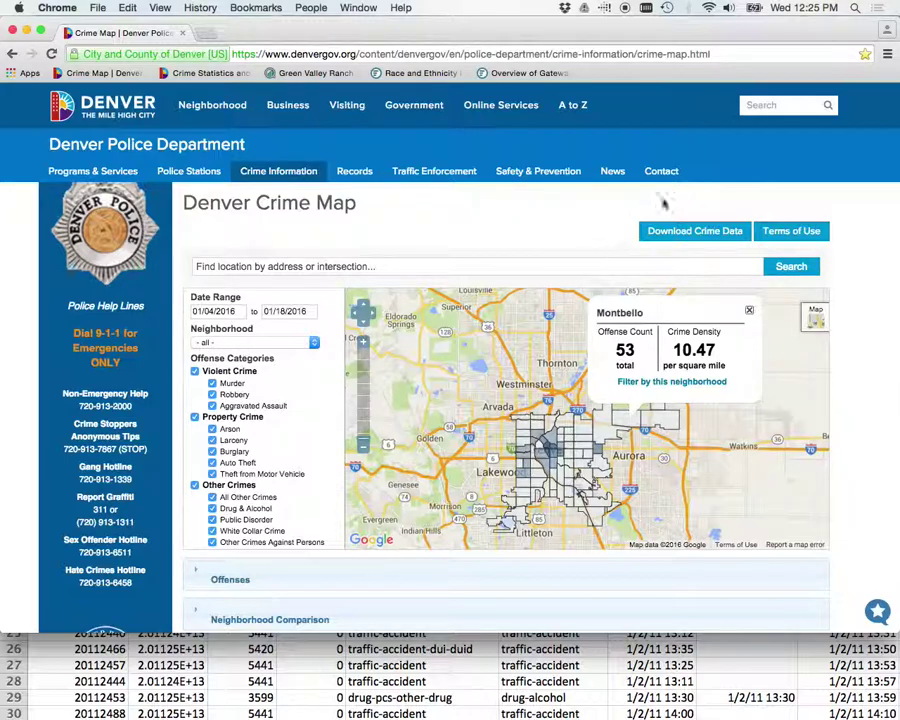
Open the Denver crime dataset page and download the Crime - Comma-Separated Values file
click(715, 238)
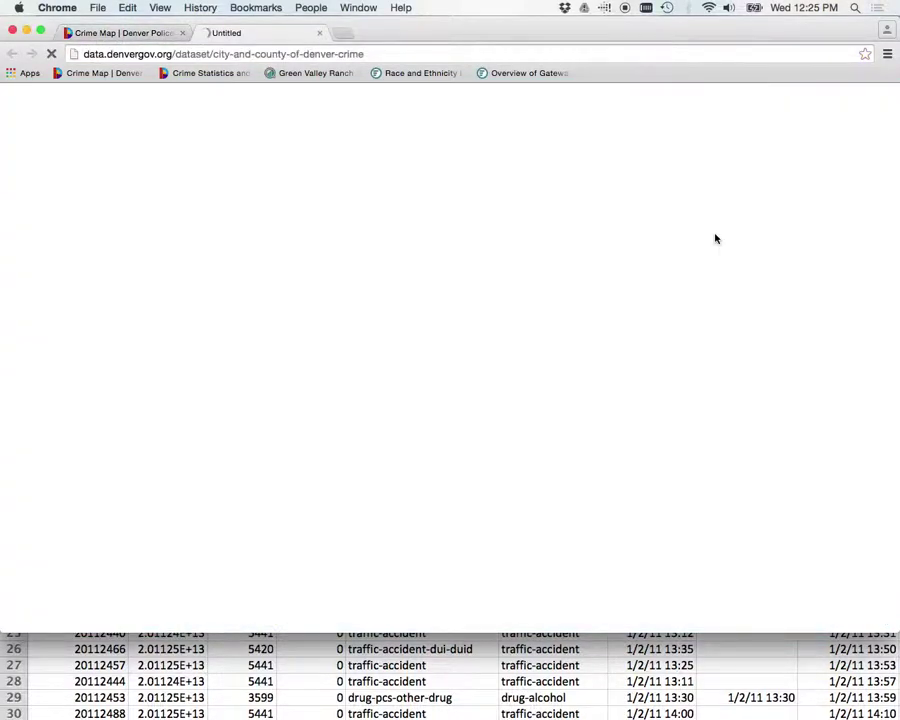
scroll(508, 479, down, 10)
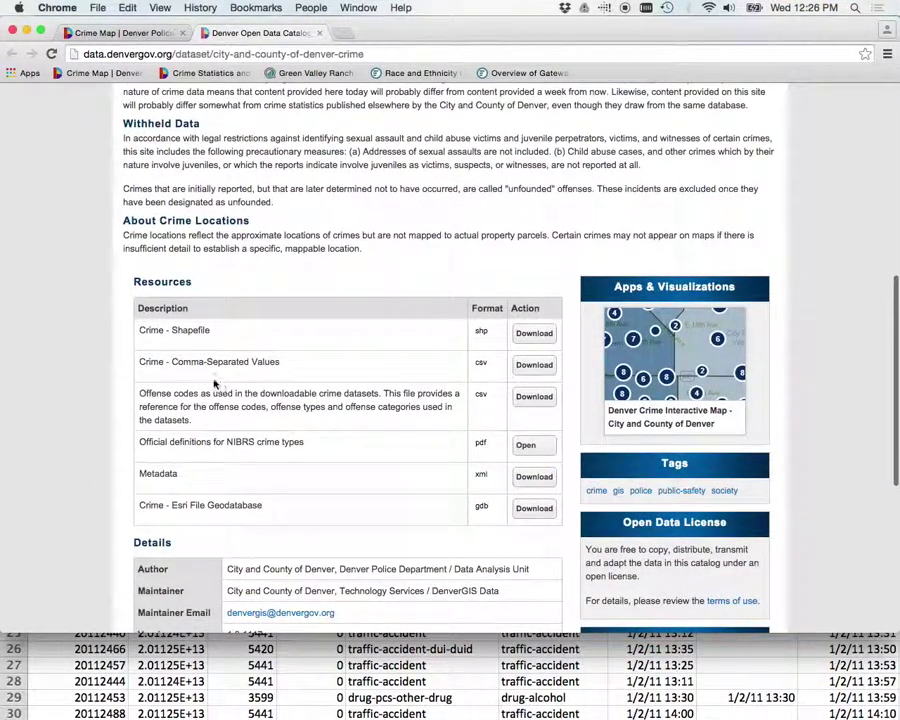
scroll(270, 318, down, 2)
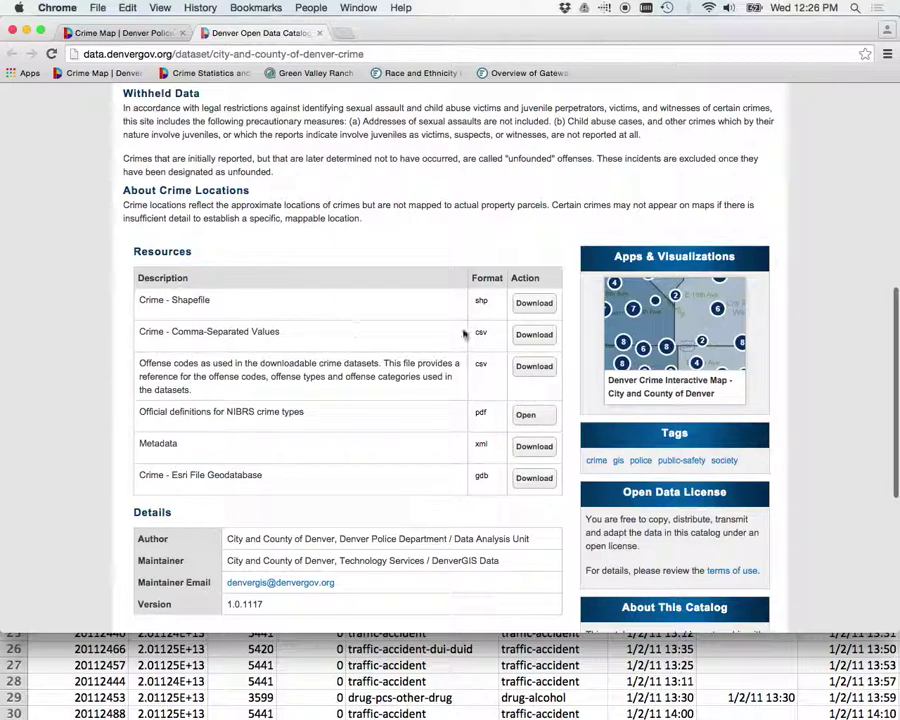
click(534, 334)
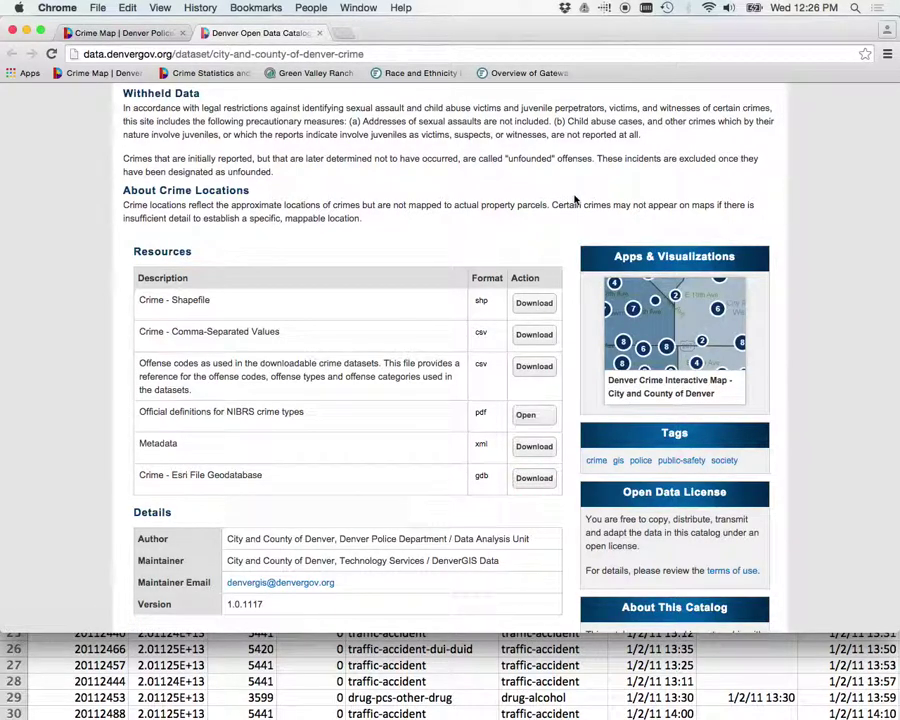
Bring the crime_Denver_2011-2015 sheet forward, raise its window, and scroll across its columns
click(655, 672)
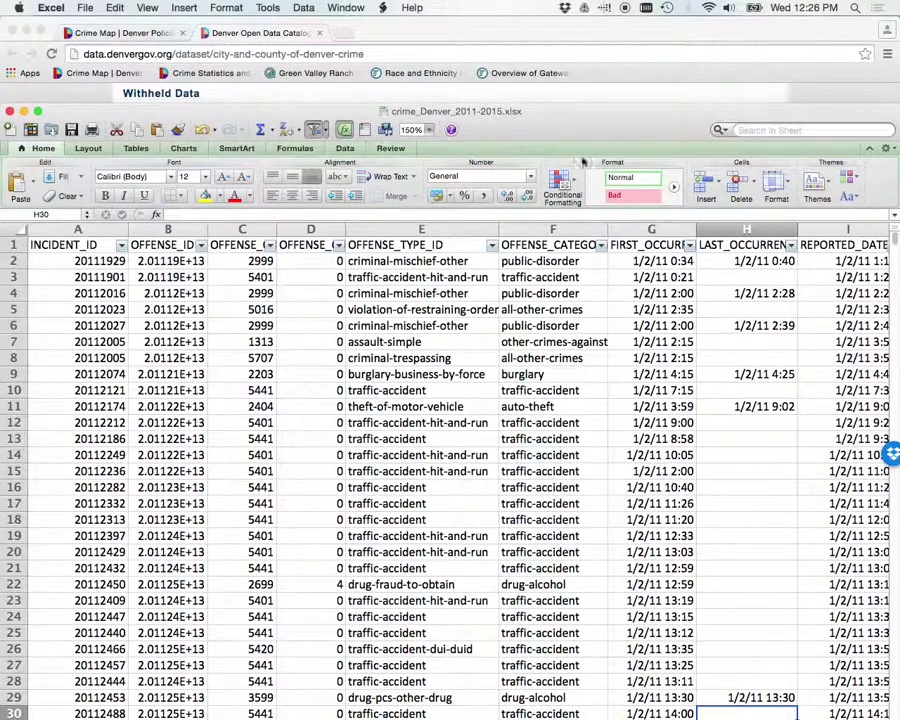
drag(584, 125, 582, 29)
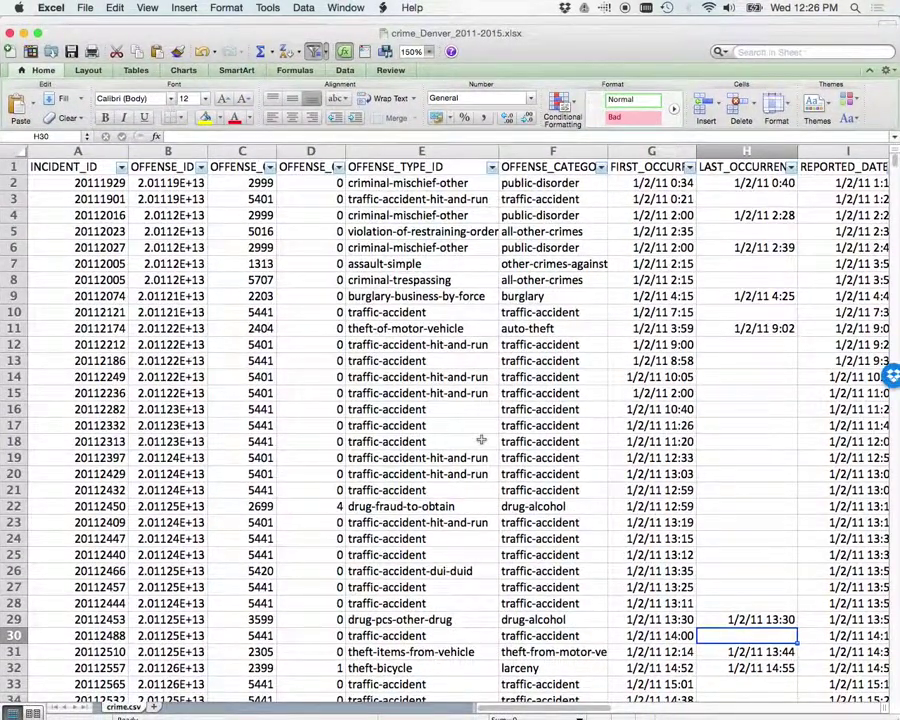
scroll(481, 440, right, 2)
scroll(481, 440, right, 8)
scroll(490, 440, right, 3)
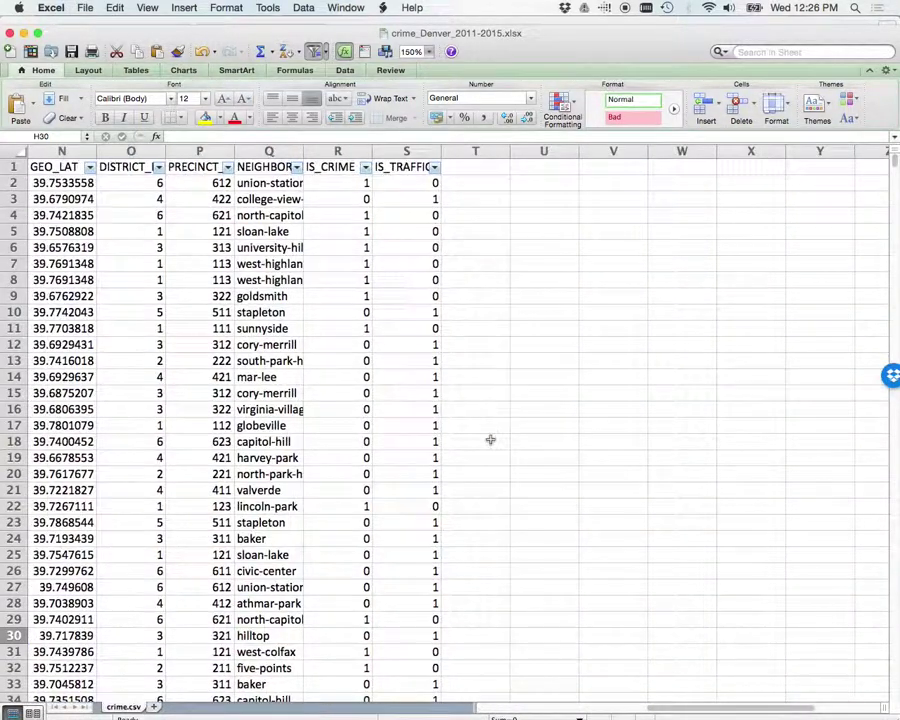
scroll(490, 440, left, 13)
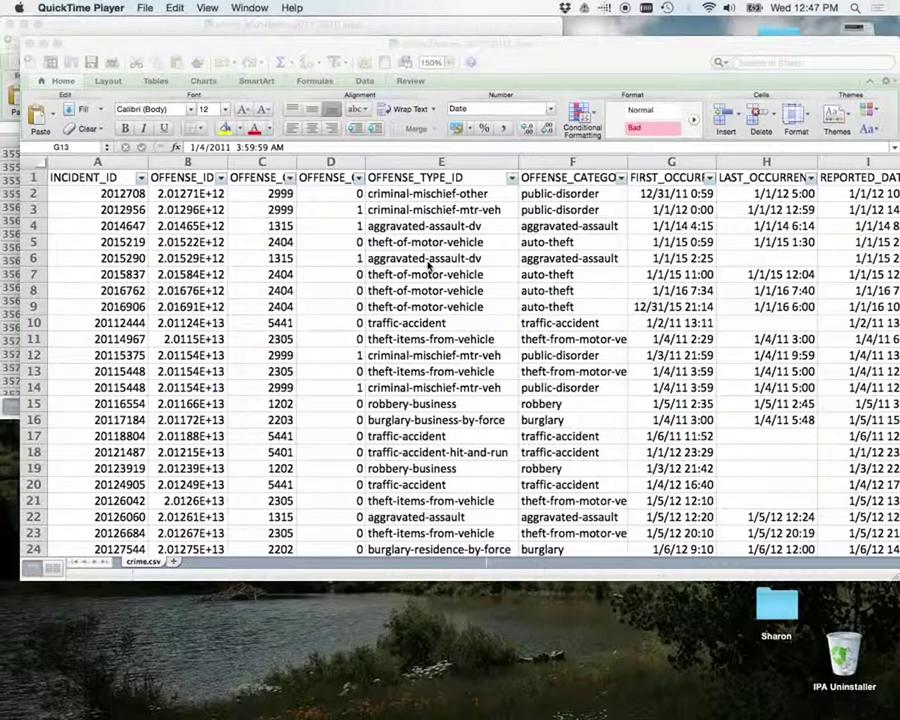
click(113, 161)
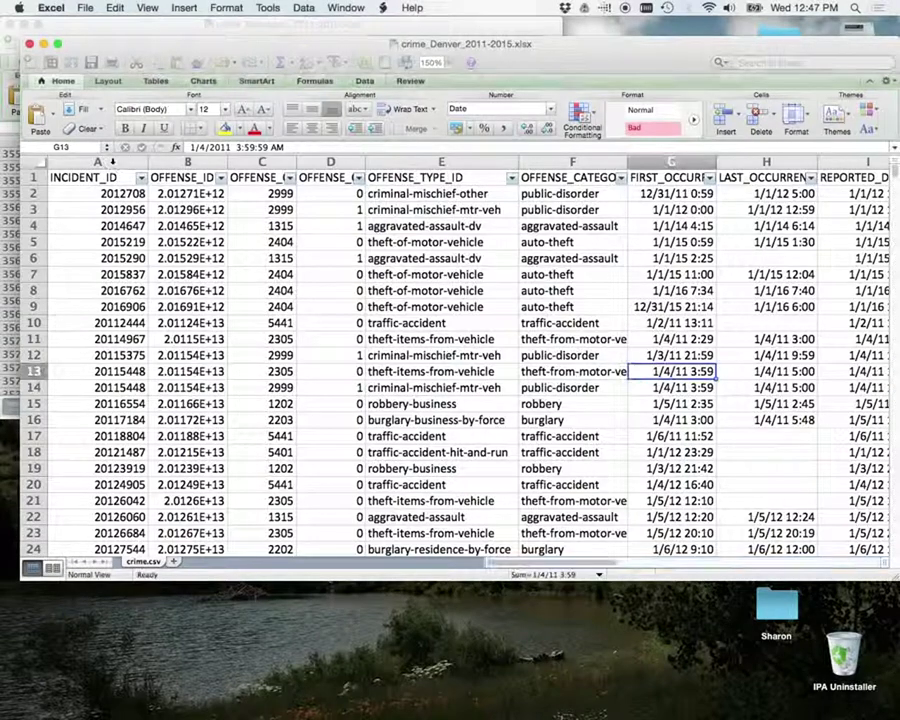
click(113, 161)
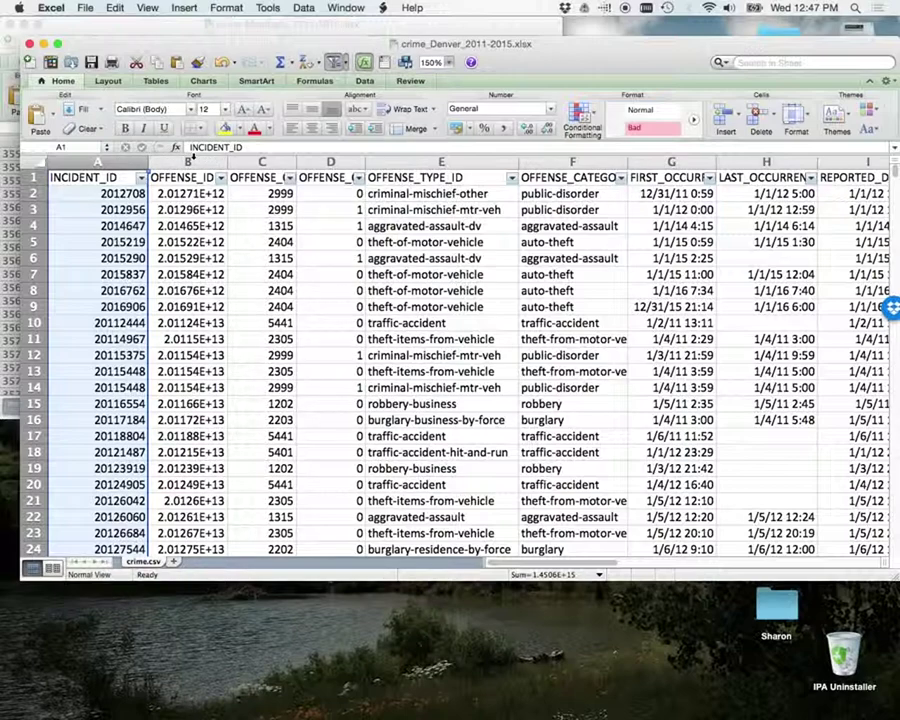
click(190, 161)
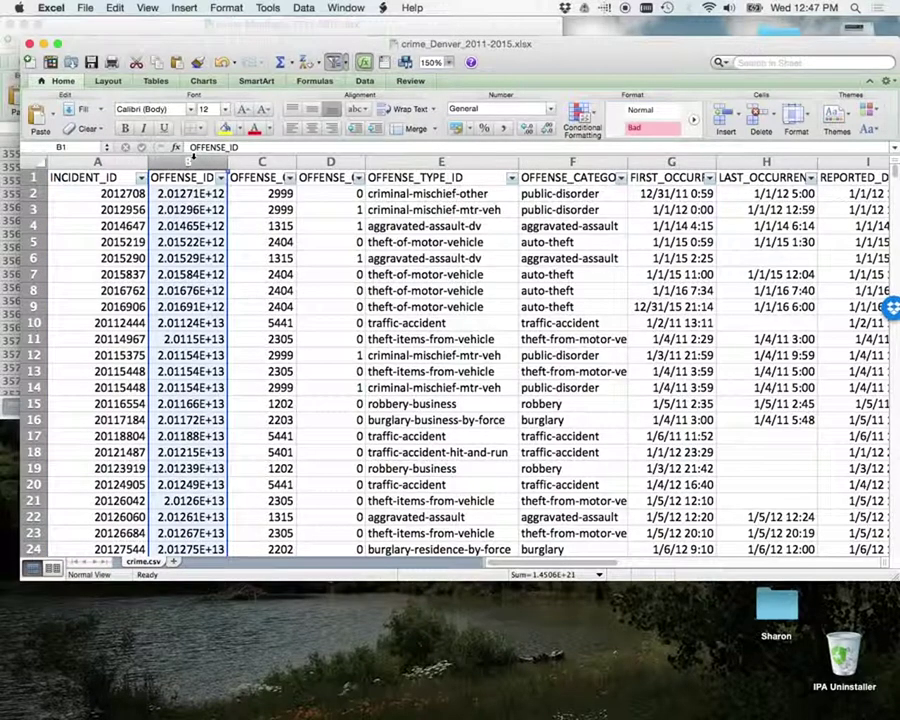
click(115, 161)
click(190, 161)
click(265, 162)
click(350, 162)
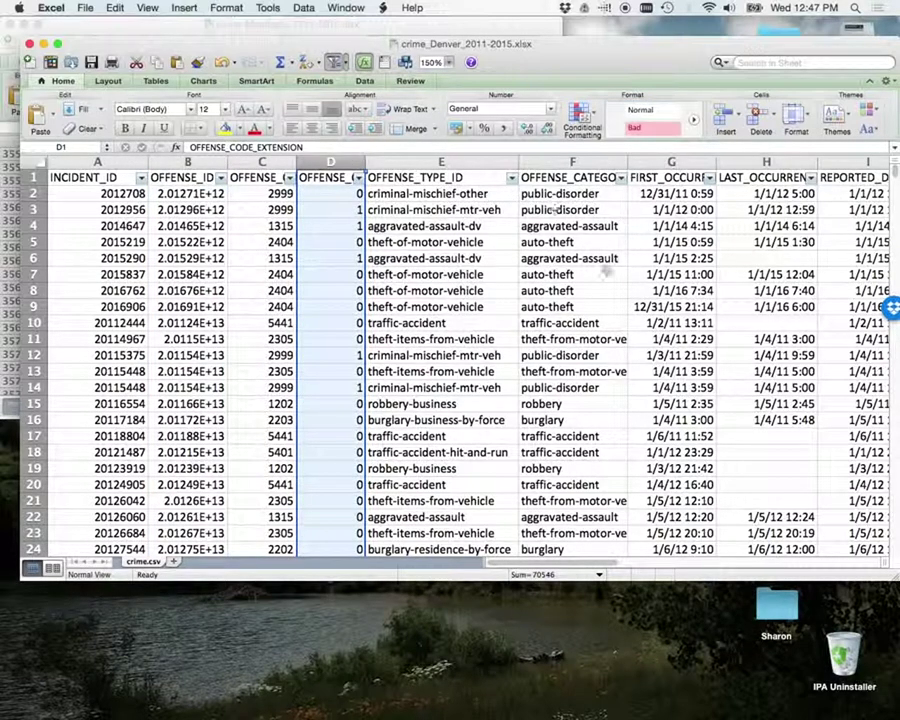
drag(534, 559, 581, 559)
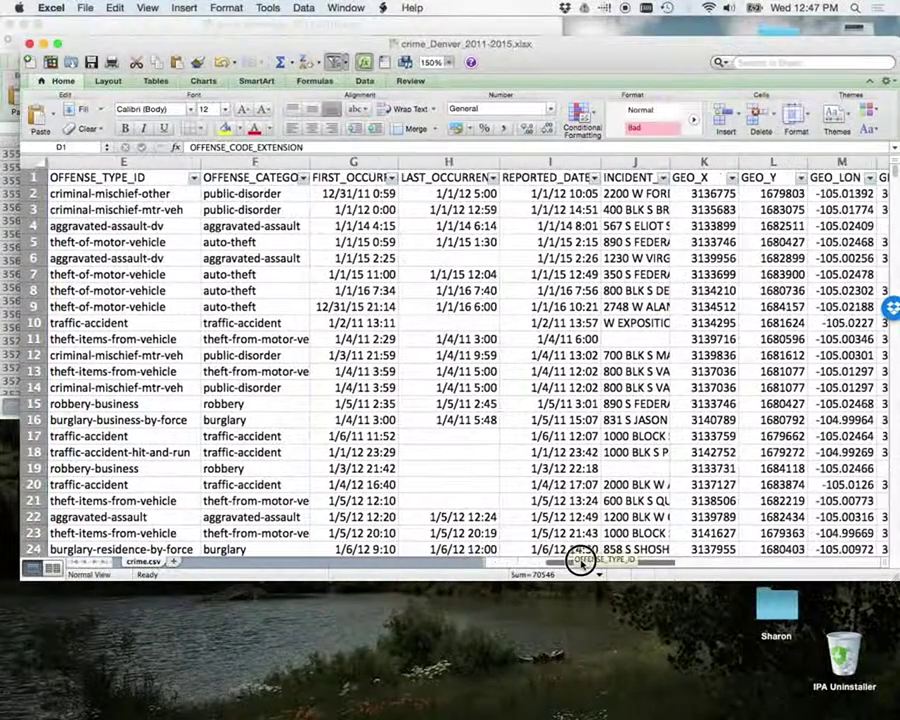
click(382, 162)
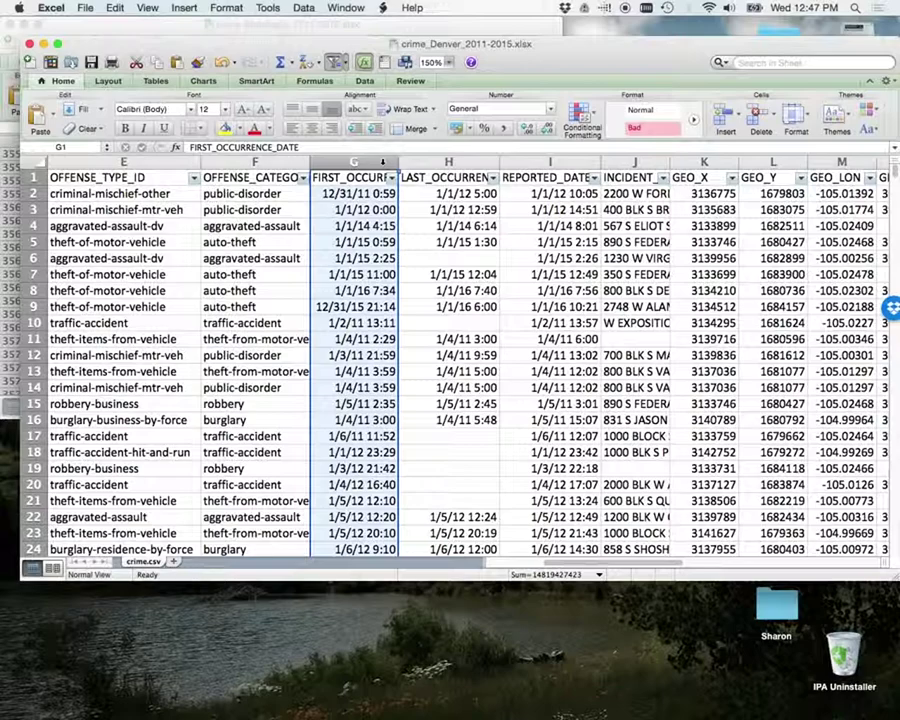
click(565, 163)
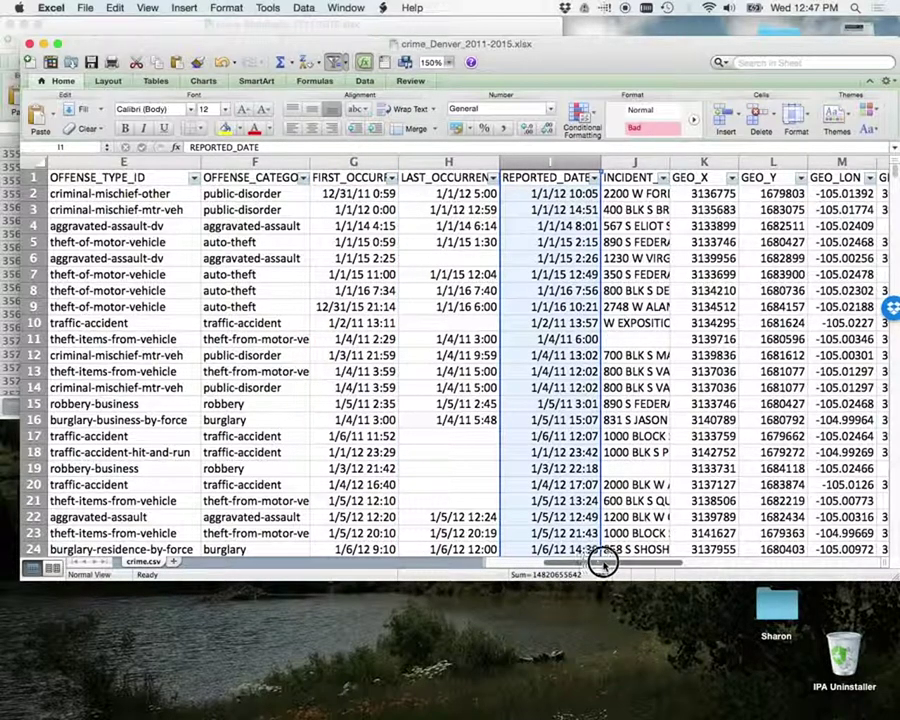
drag(603, 563, 629, 559)
click(395, 191)
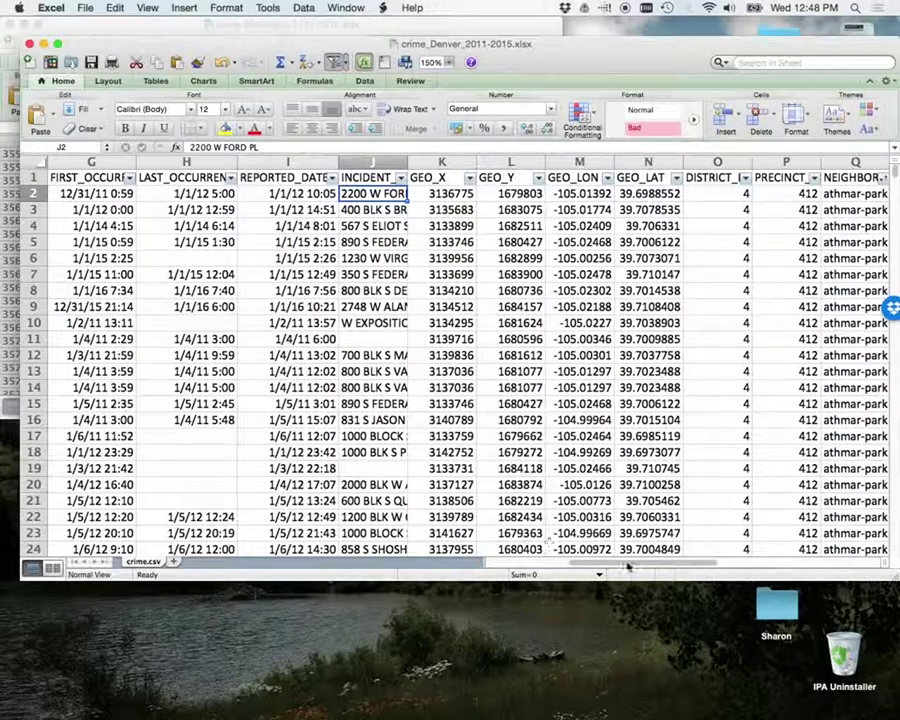
drag(628, 568, 689, 562)
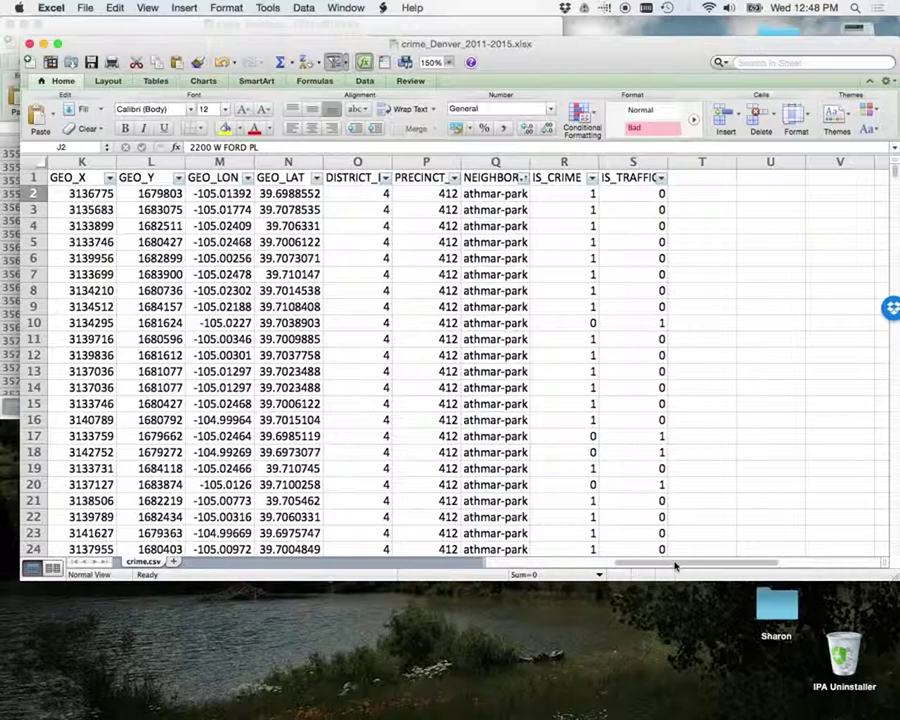
mouse_move(675, 566)
mouse_down()
mouse_move(643, 559)
mouse_move(670, 565)
mouse_up()
Sort the crime rows ascending by REPORTED_DATE so 1/2/11 incidents come first
drag(699, 558, 648, 565)
key(Left)
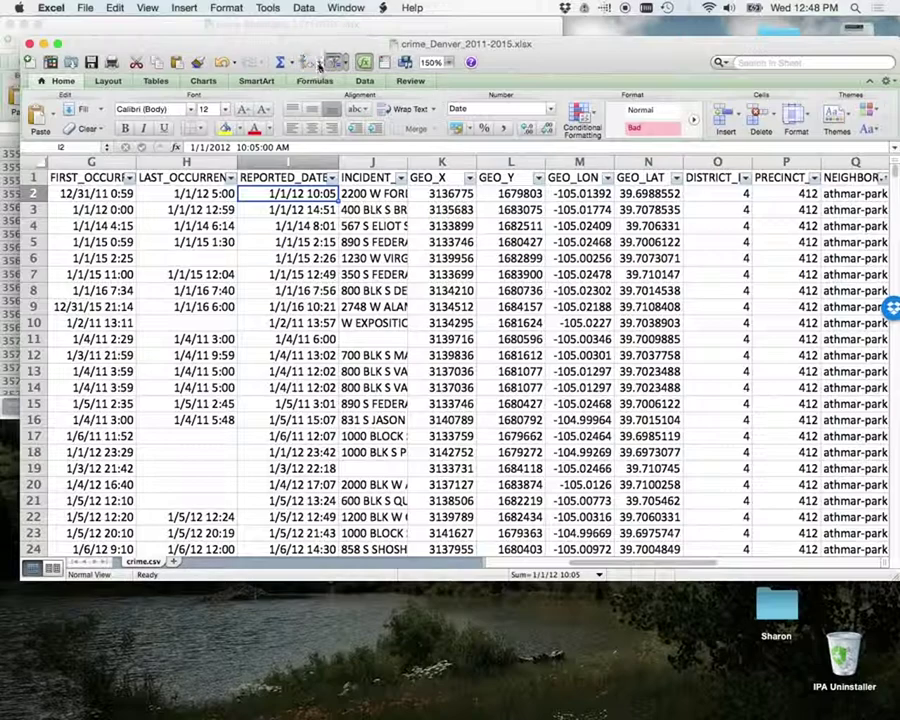
click(318, 63)
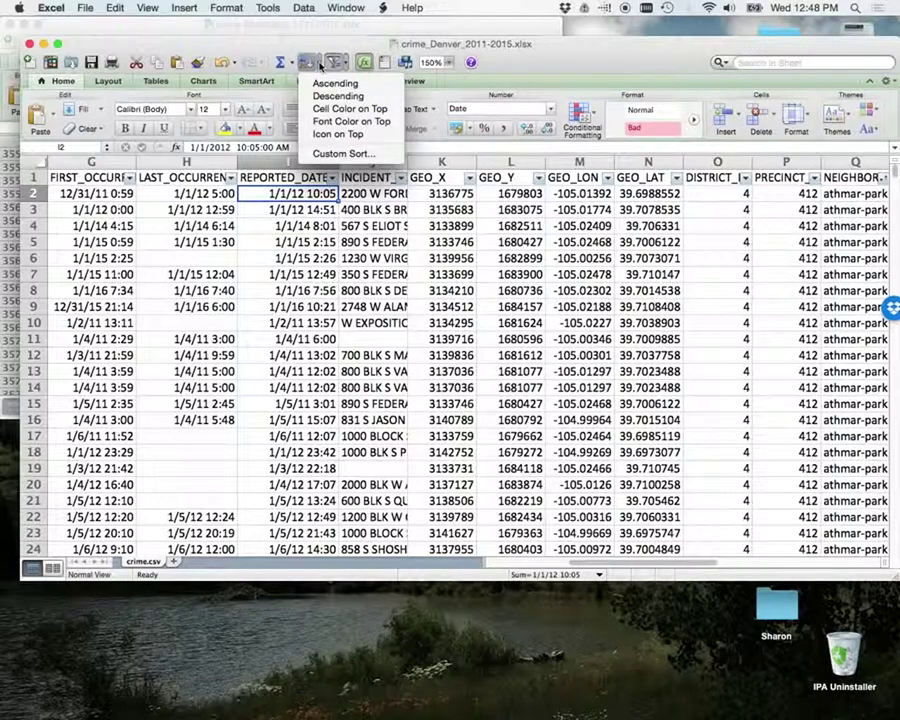
click(322, 82)
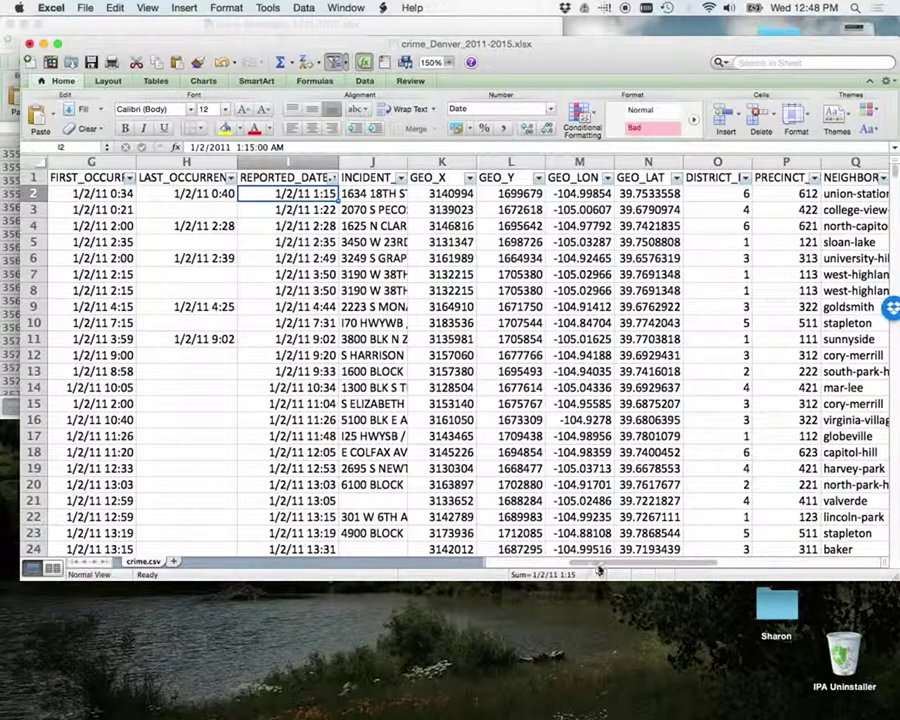
drag(597, 563, 645, 560)
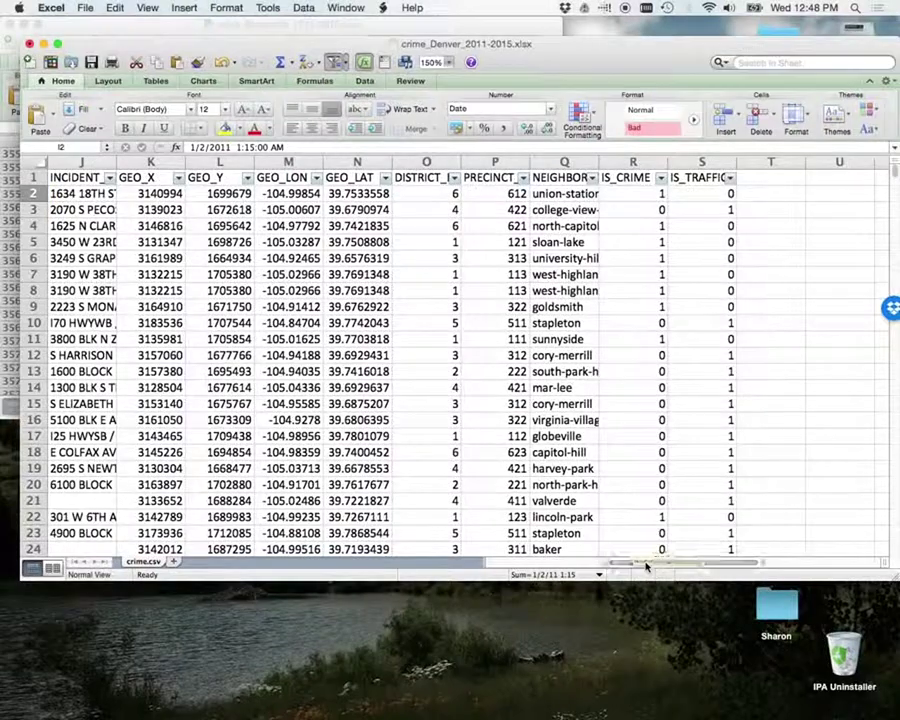
Widen column Q (NEIGHBORHOOD_ID) to show full neighborhood names and select cell Q2
click(563, 161)
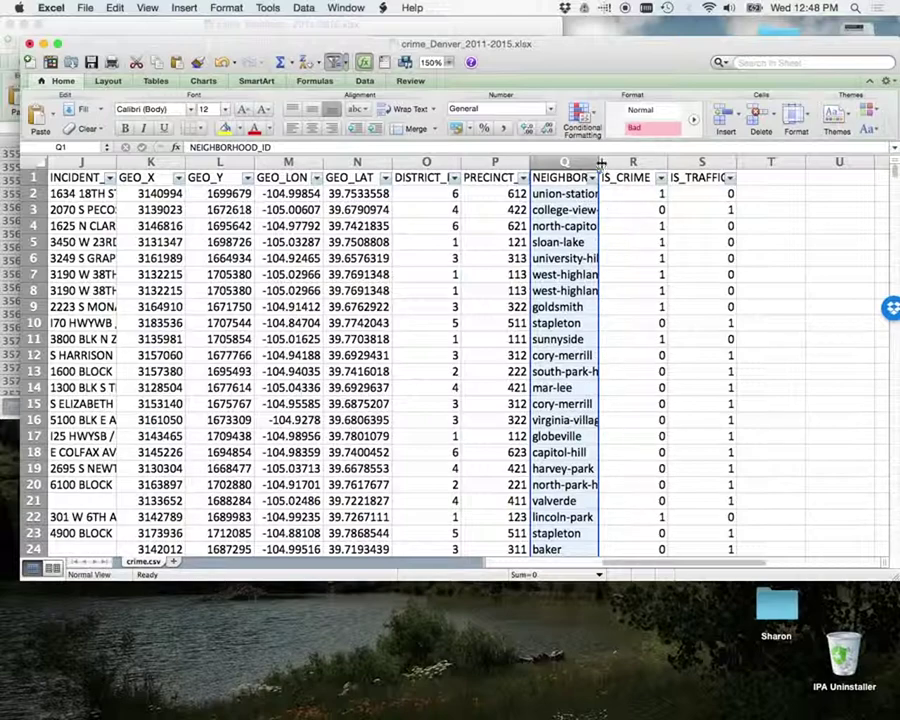
drag(600, 162, 608, 162)
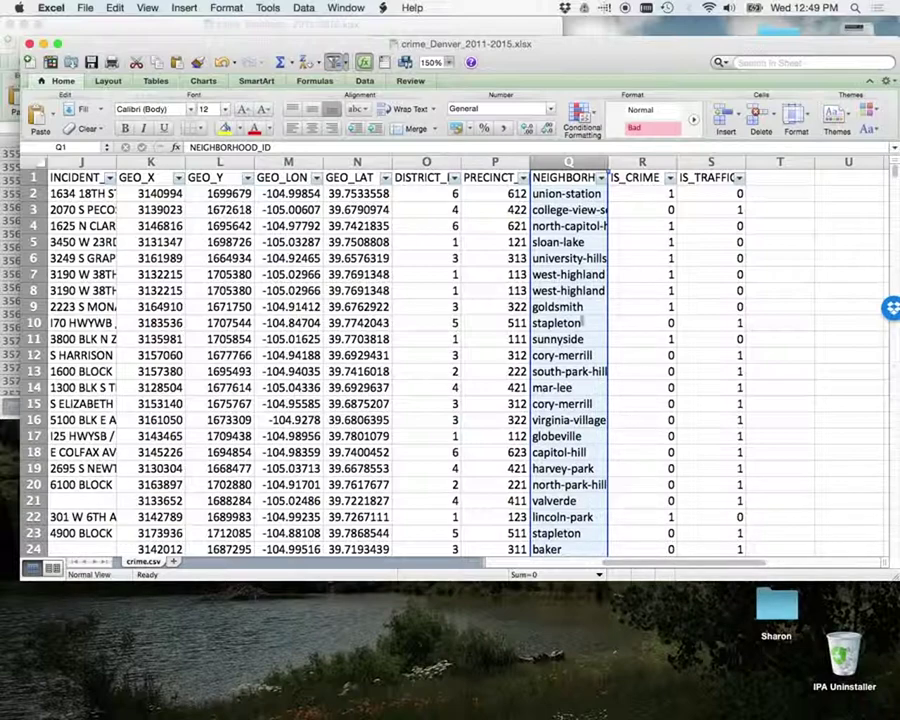
click(567, 194)
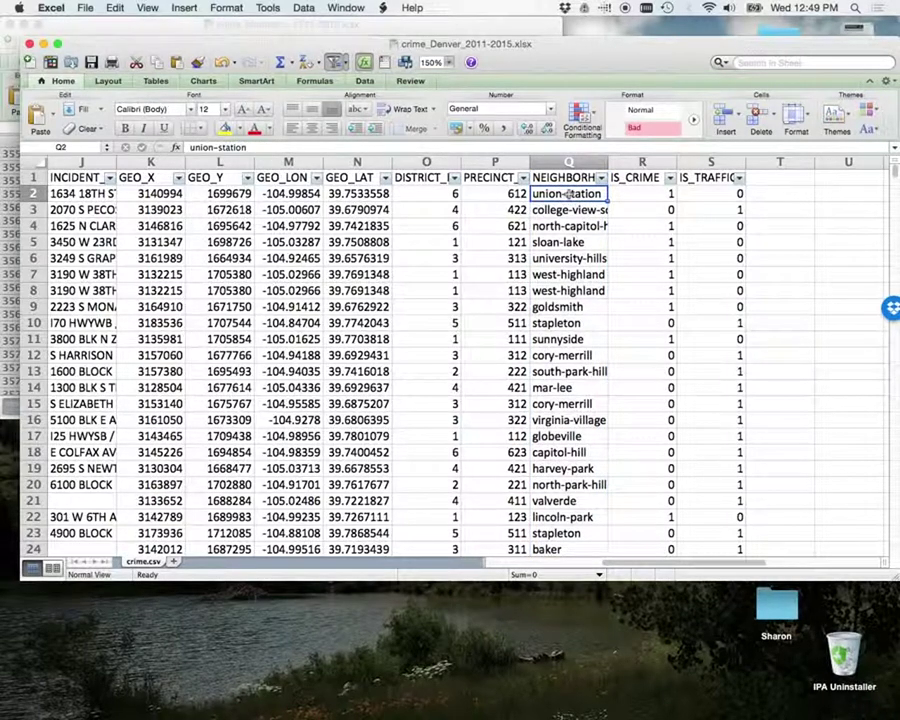
Sort rows ascending by NEIGHBORHOOD_ID so athmar-park incidents in precinct 412 come first
click(323, 64)
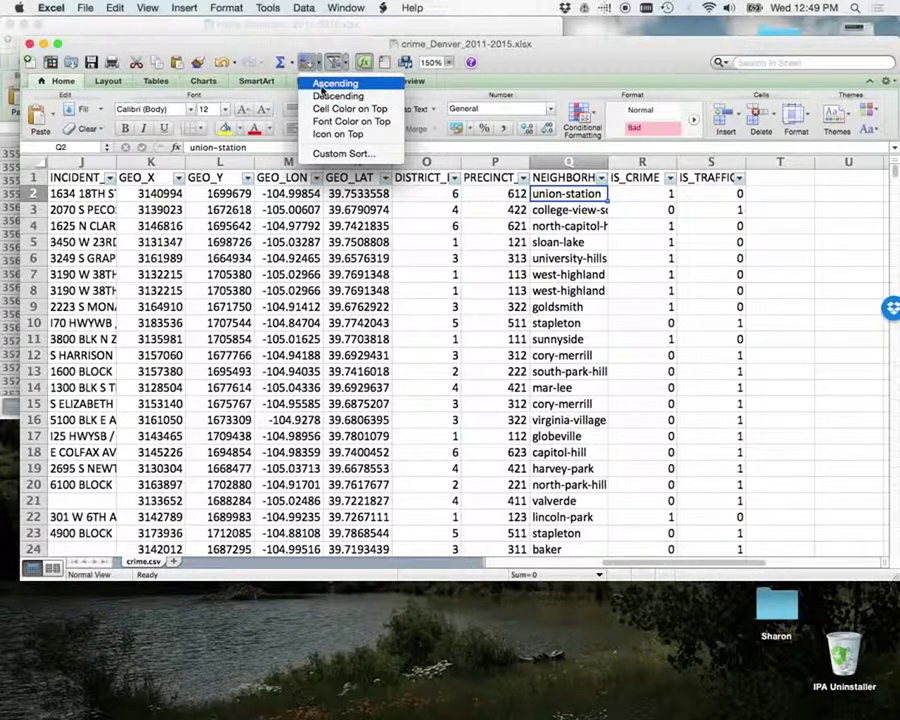
click(322, 85)
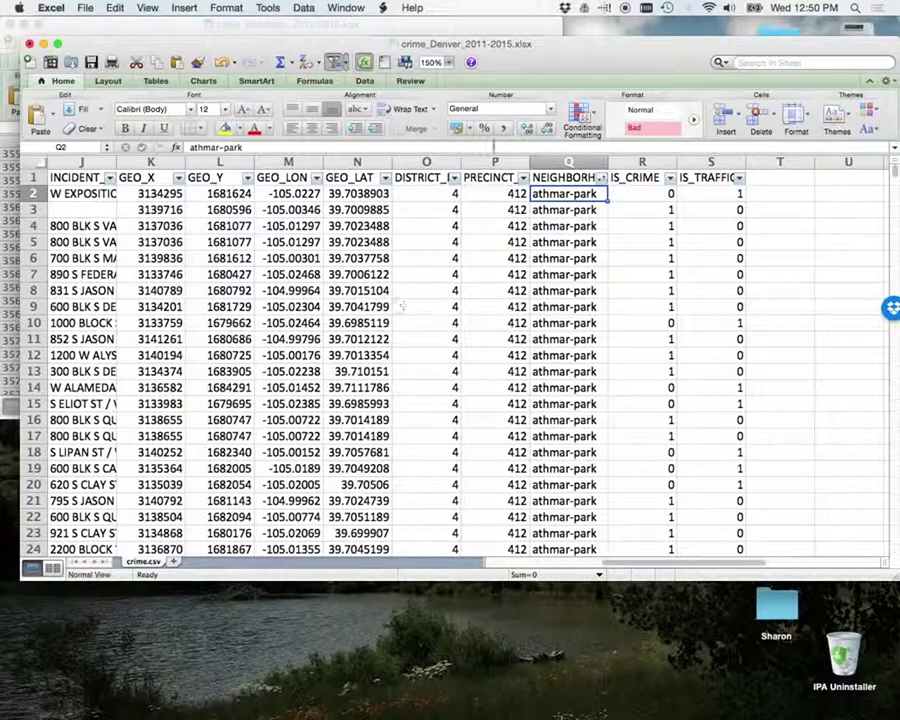
mouse_move(581, 57)
mouse_down()
mouse_move(590, 50)
mouse_move(579, 49)
mouse_up()
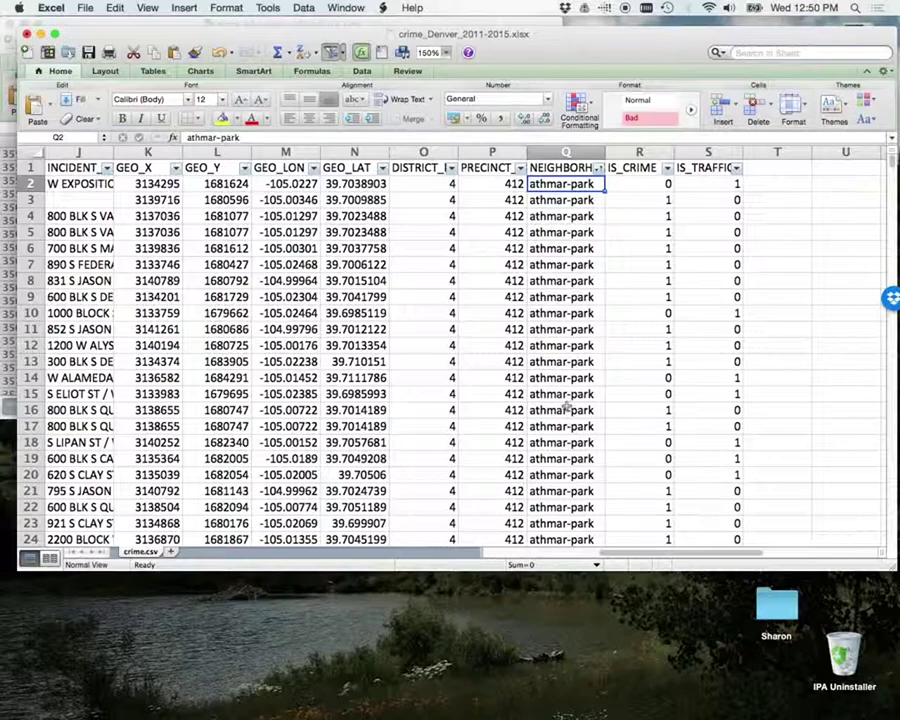
scroll(568, 408, down, 4)
scroll(567, 407, up, 4)
Narrow the crime_Denver window and move it to the left edge, then show the File menu
drag(885, 262, 686, 246)
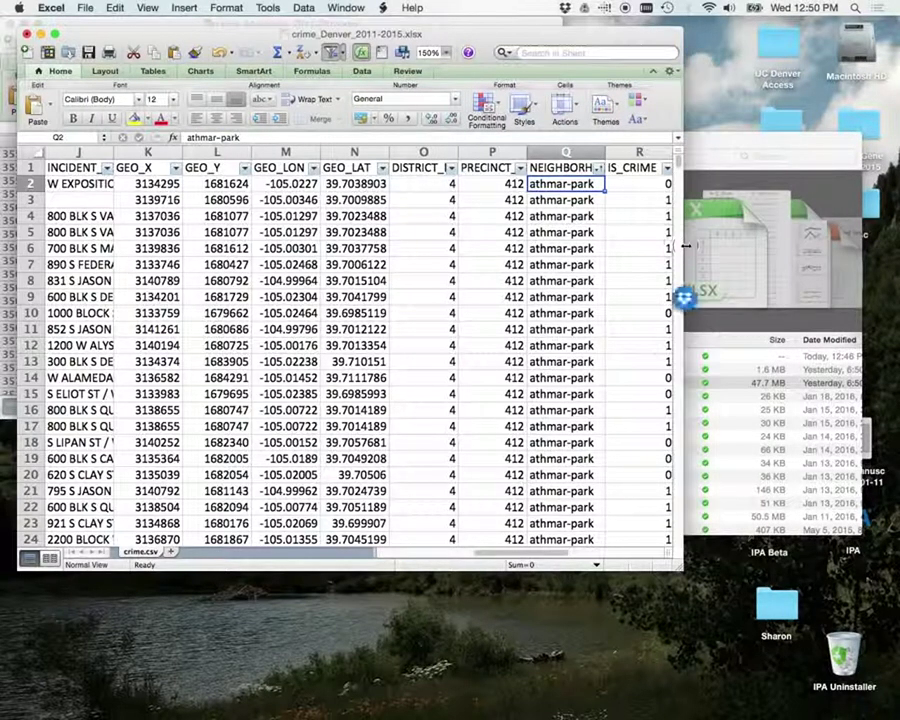
drag(496, 37, 485, 37)
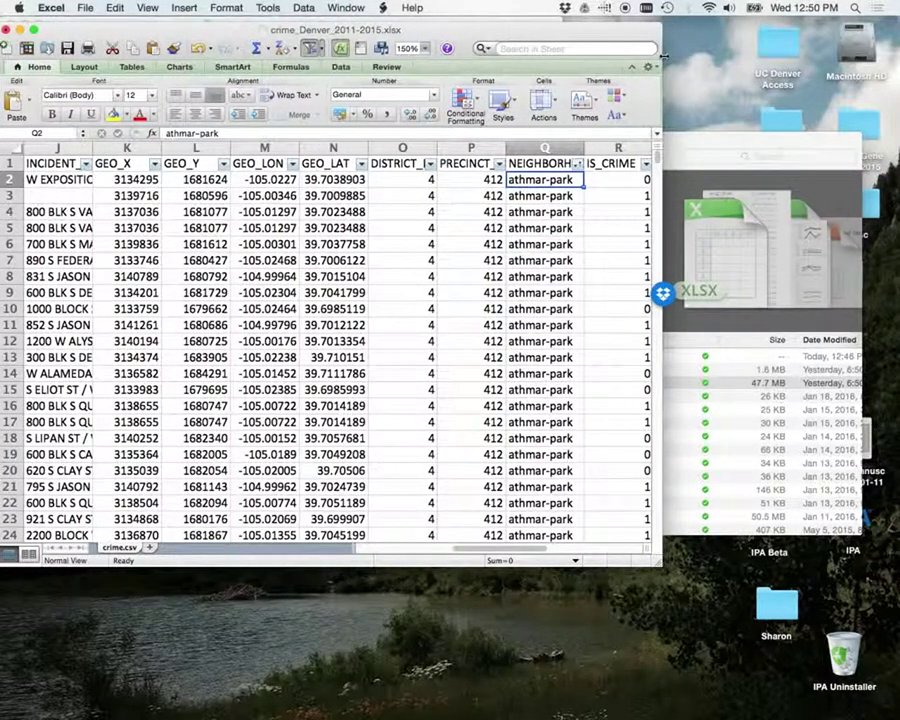
drag(661, 54, 598, 51)
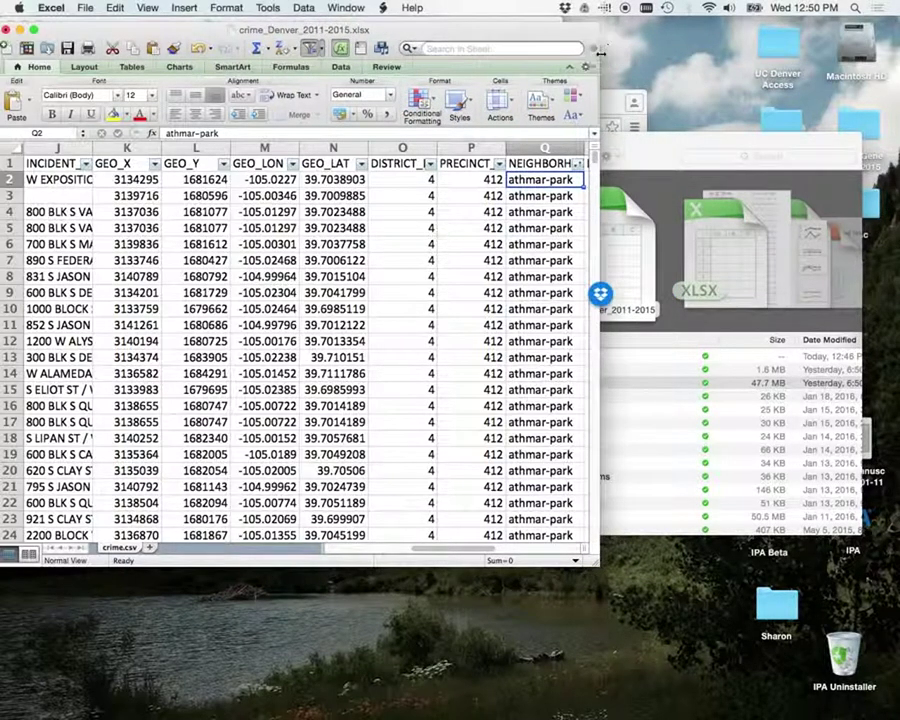
click(88, 9)
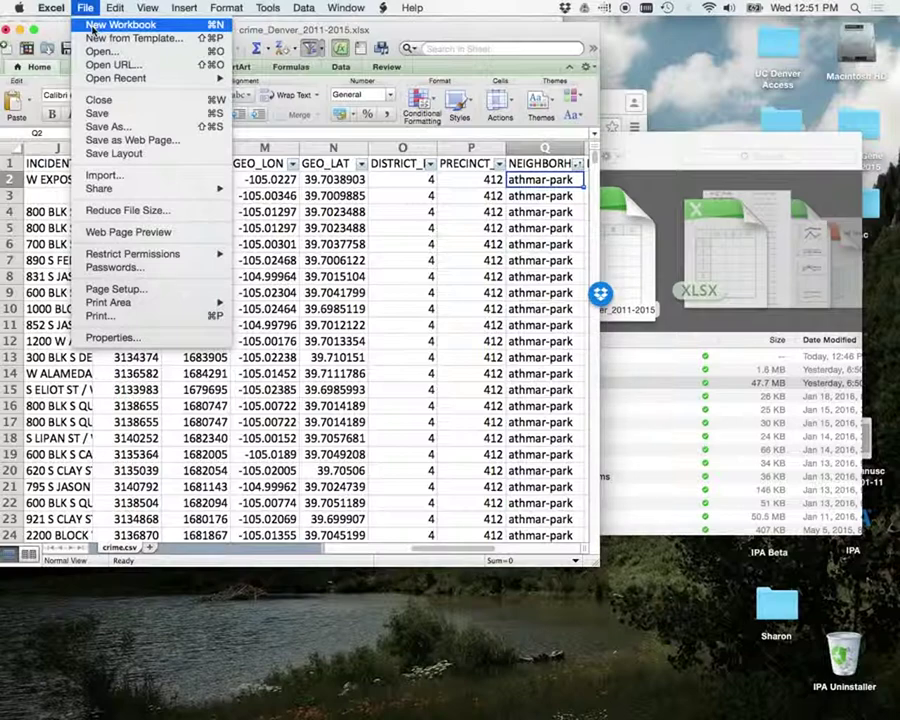
Create a new blank Workbook1 and zoom it to 150%
click(92, 27)
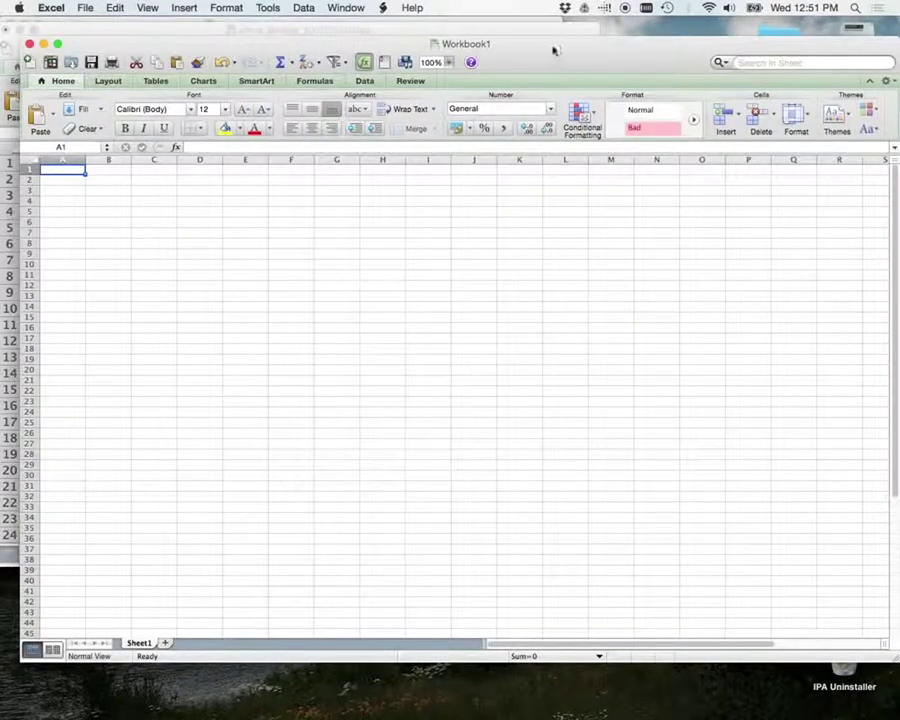
click(448, 62)
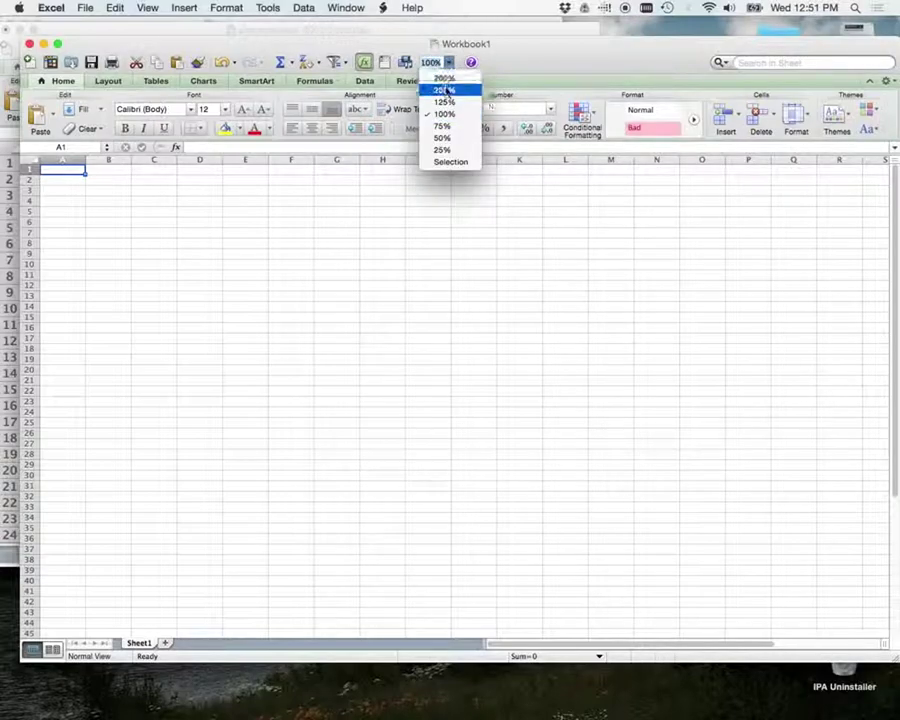
click(446, 91)
drag(399, 46, 393, 15)
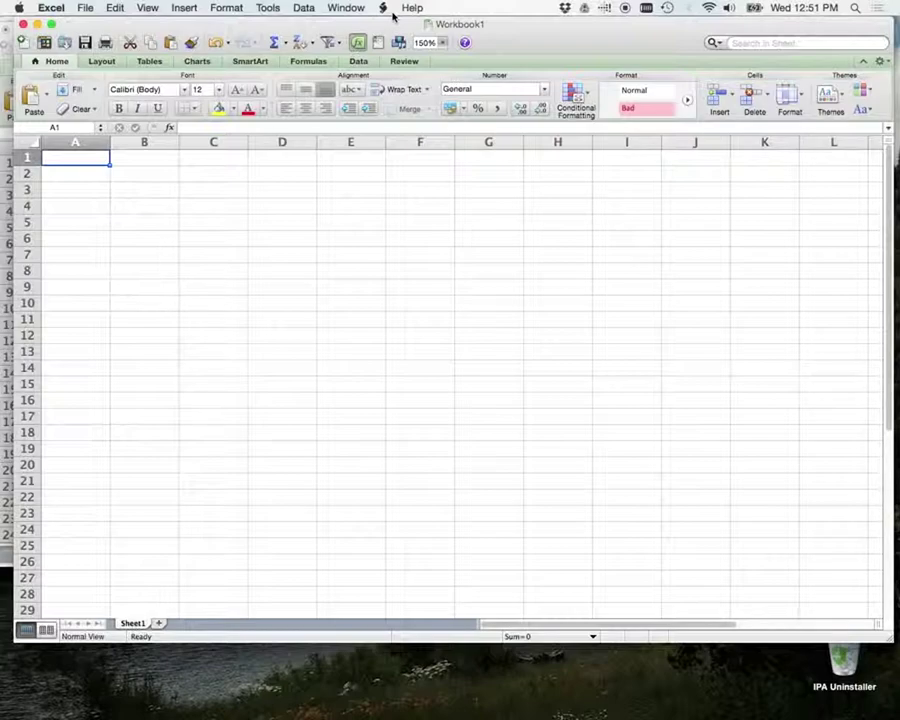
Move Workbook1 aside, bring the crime_Denver sheet forward, and widen it to show columns R and S
drag(386, 24, 490, 140)
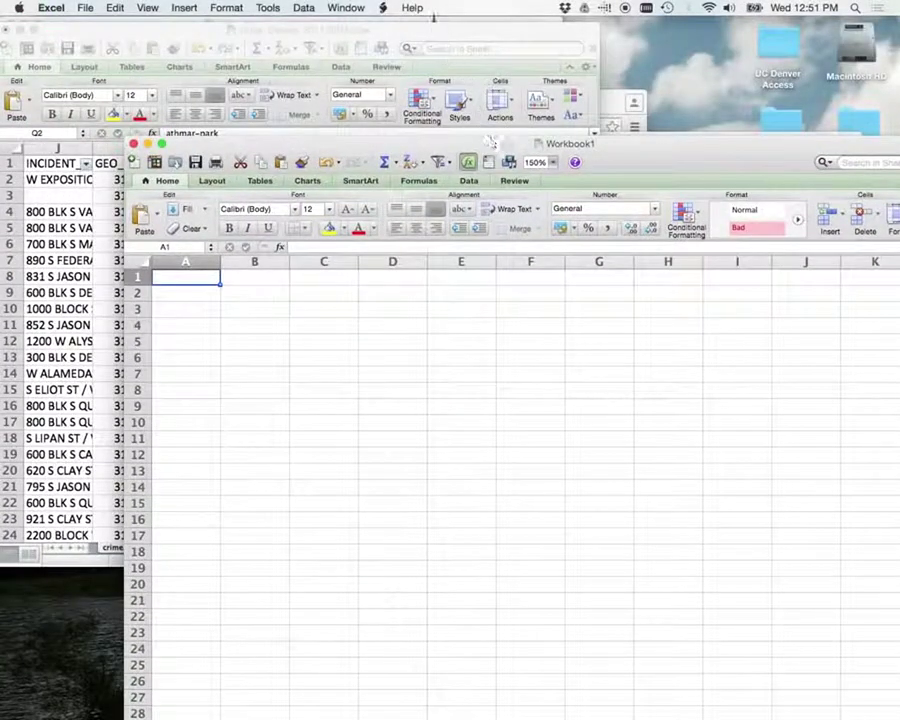
click(426, 28)
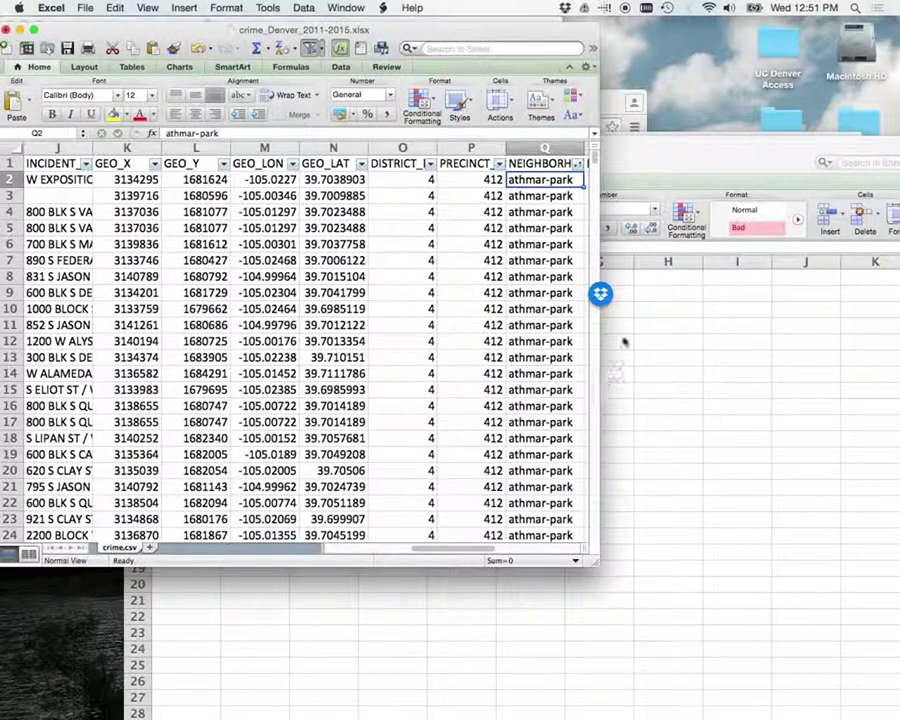
drag(600, 264, 729, 271)
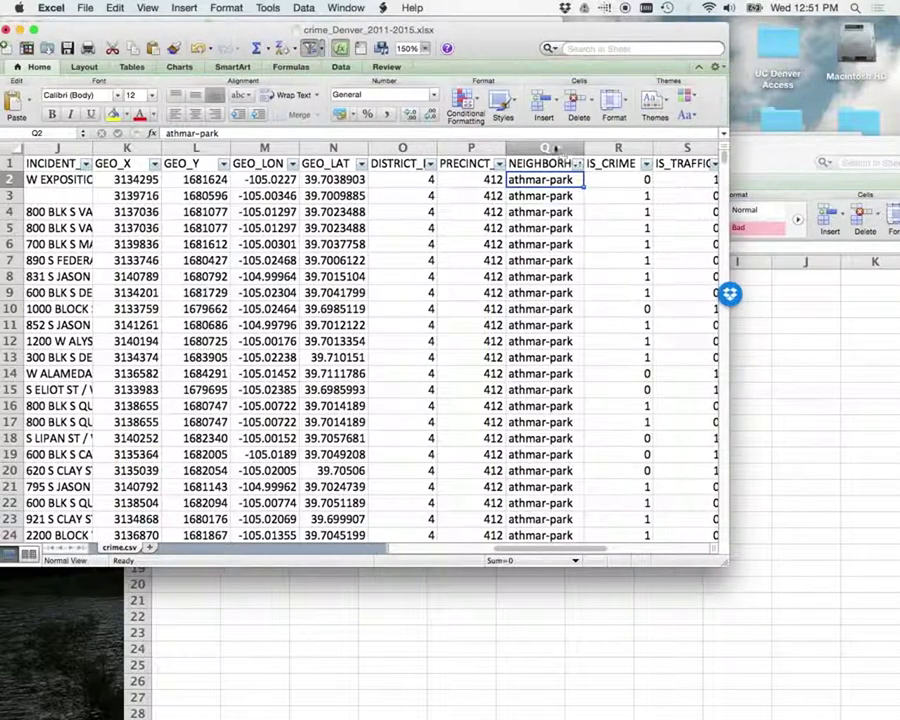
drag(724, 157, 723, 387)
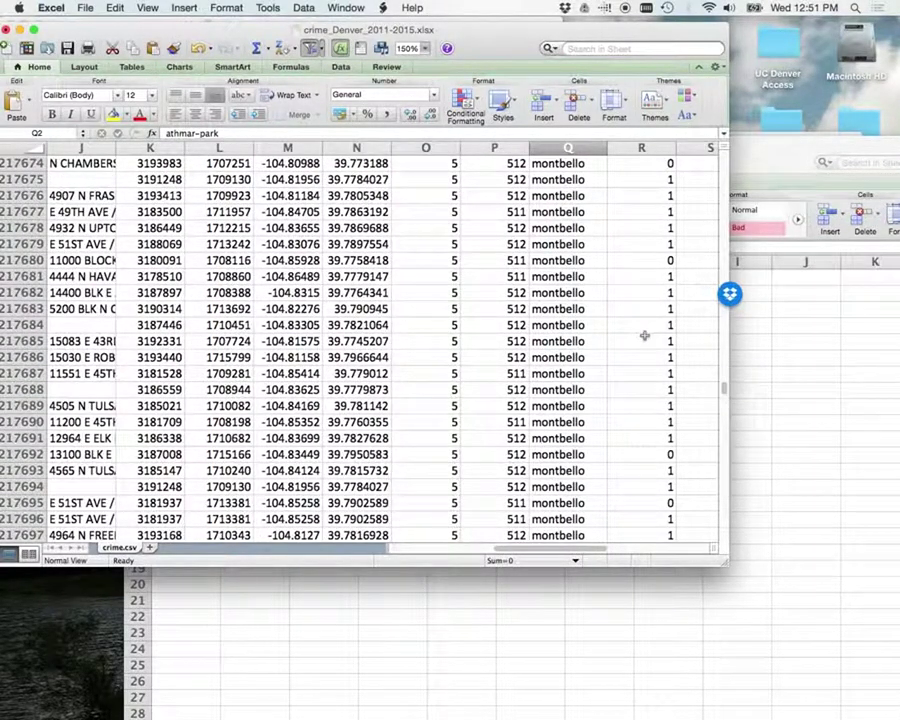
Shift the crime sheet window slightly right and scroll up through the neighborhood-sorted rows
scroll(643, 336, up, 2)
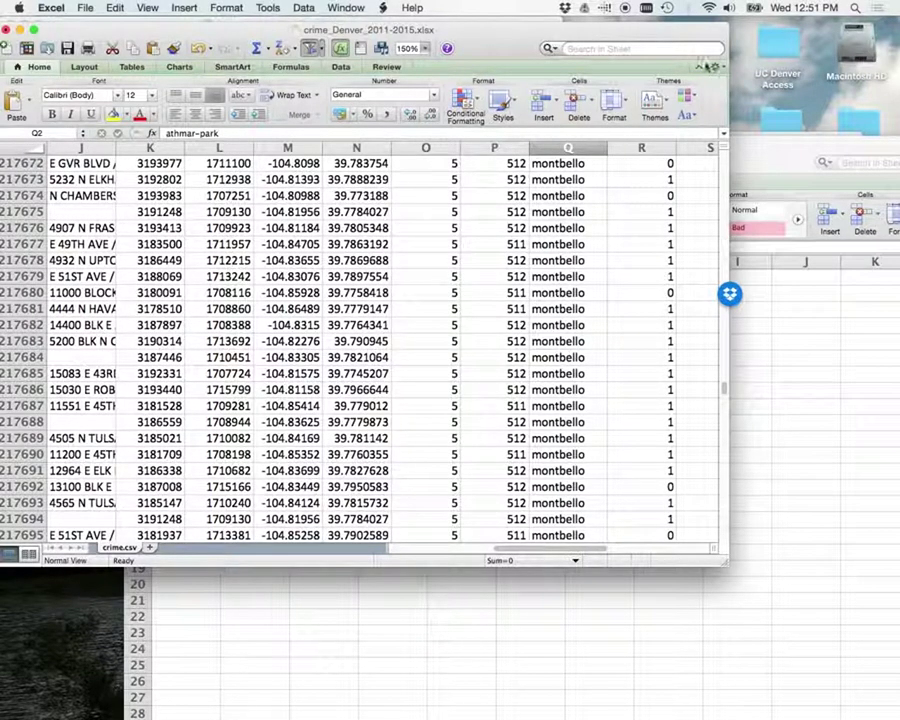
drag(662, 34, 693, 30)
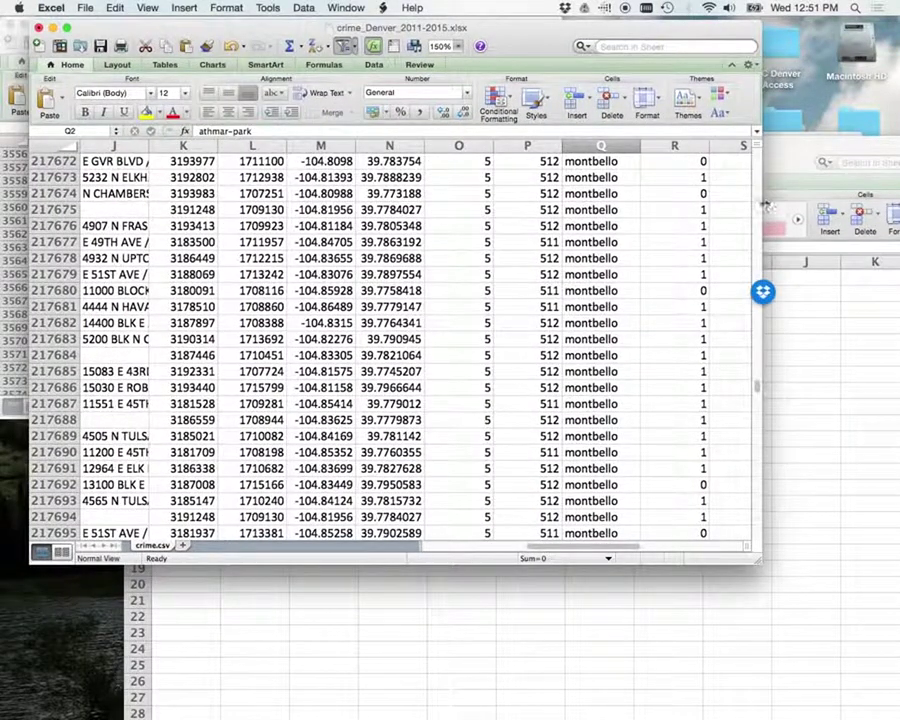
scroll(750, 200, up, 15)
scroll(755, 209, up, 20)
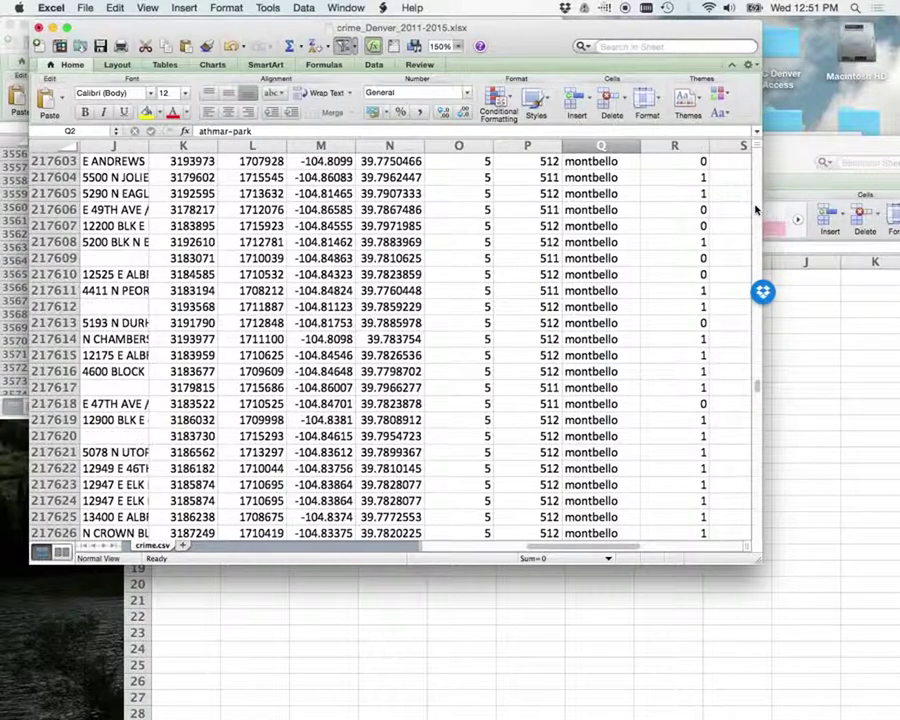
scroll(755, 209, up, 20)
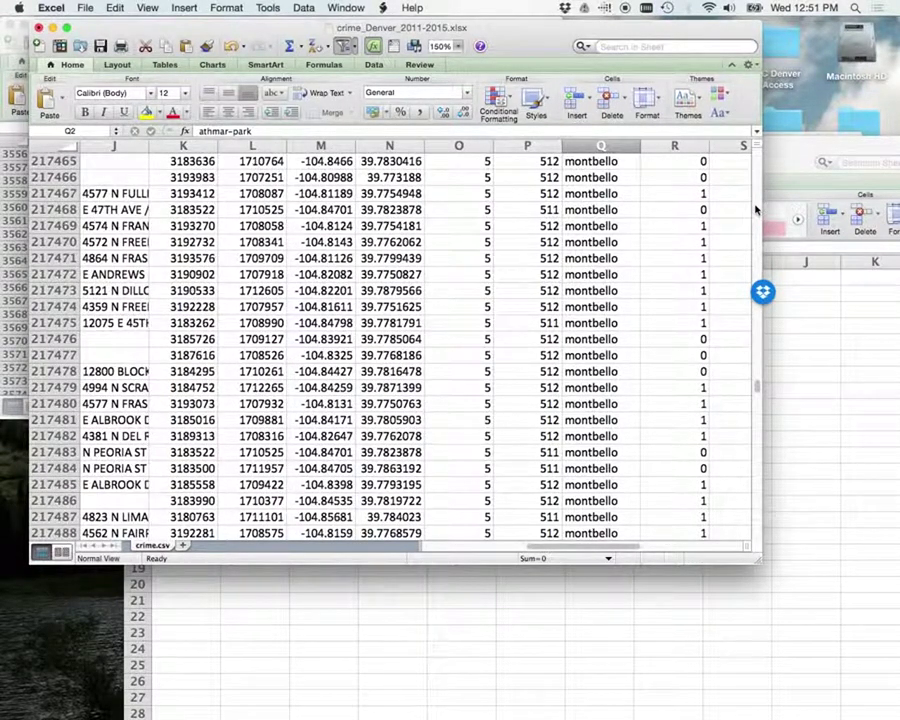
scroll(755, 206, up, 20)
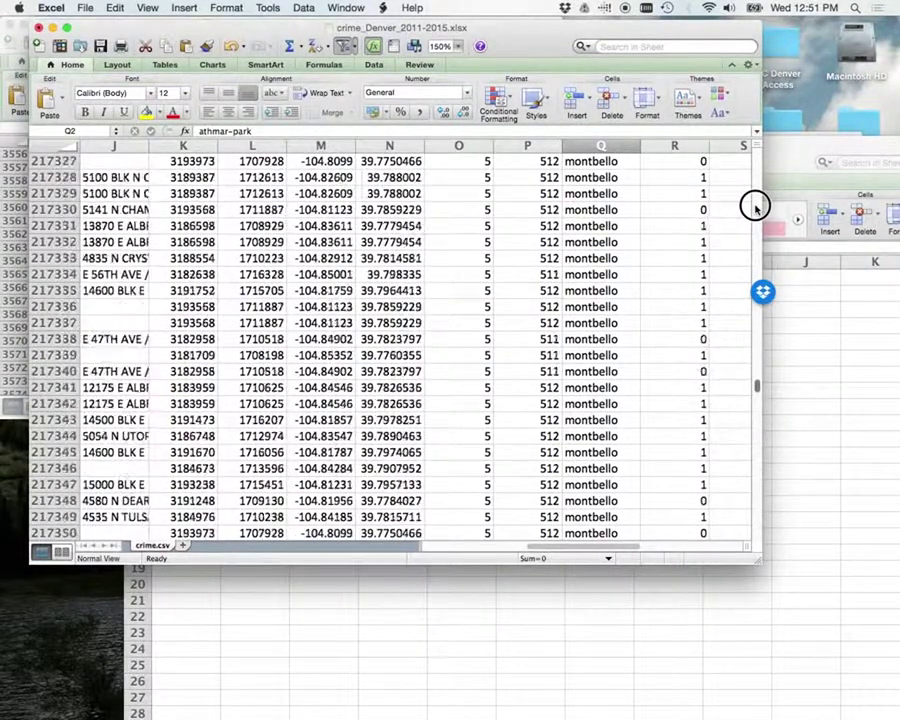
scroll(755, 206, up, 20)
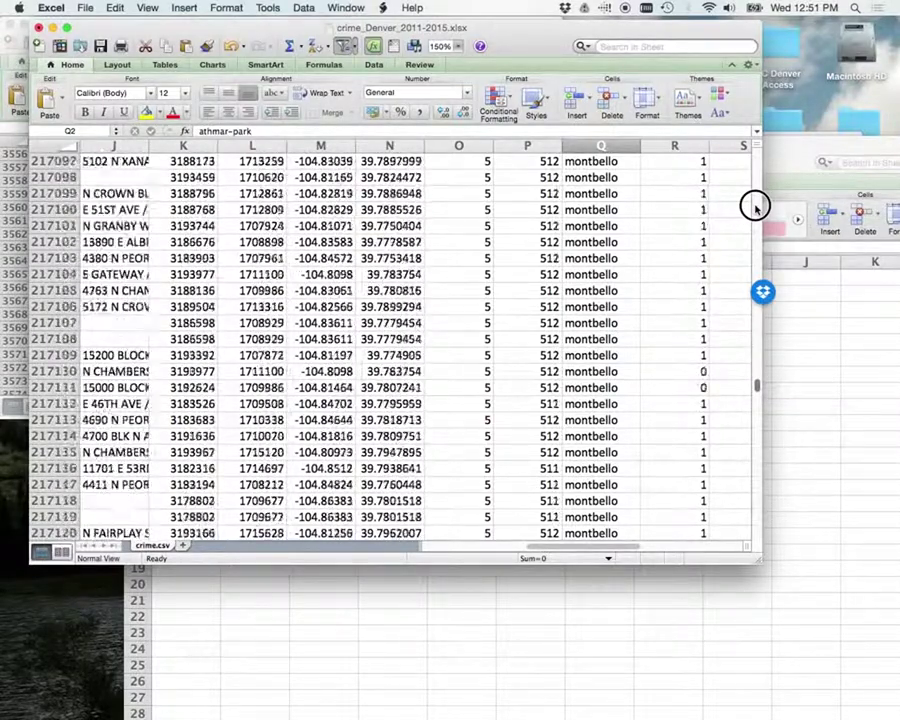
scroll(755, 206, up, 15)
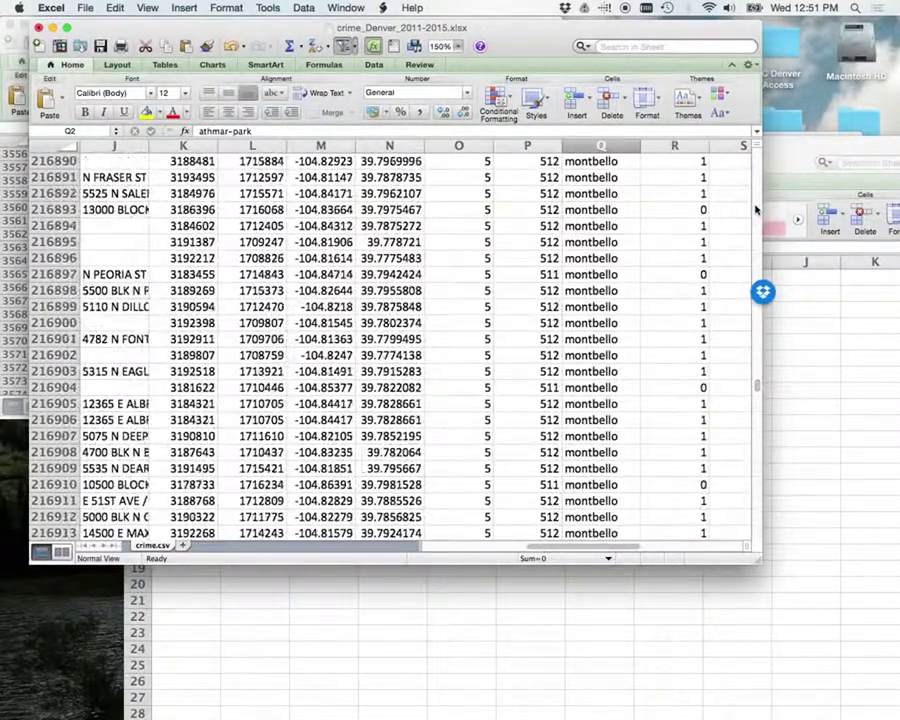
Page through the sheet until marston rows give way to montbello at row 209996
drag(757, 382, 760, 378)
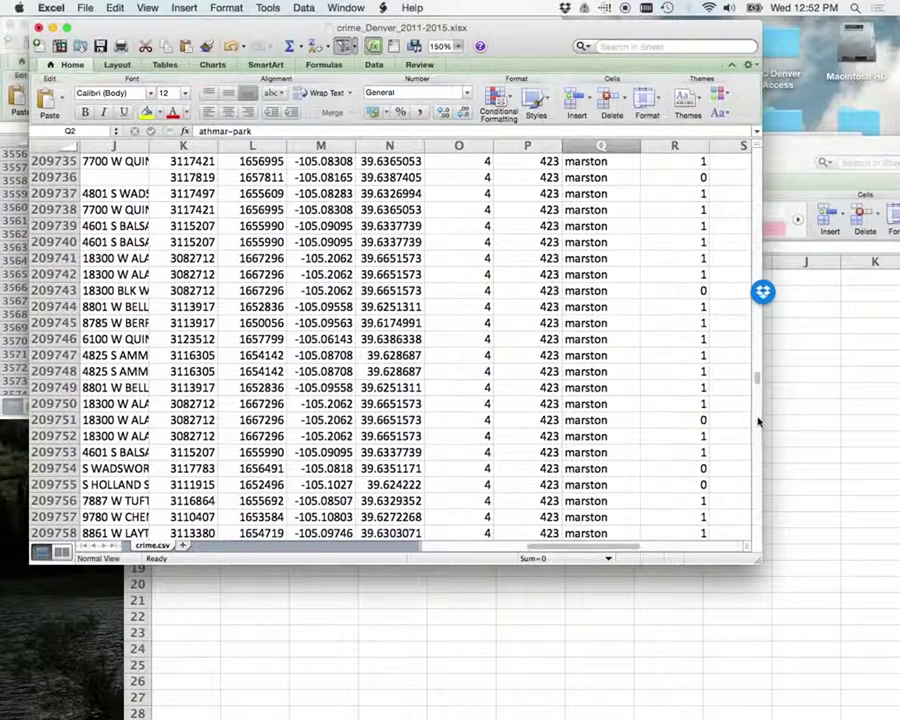
click(758, 421)
click(758, 421)
click(758, 421)
click(758, 421)
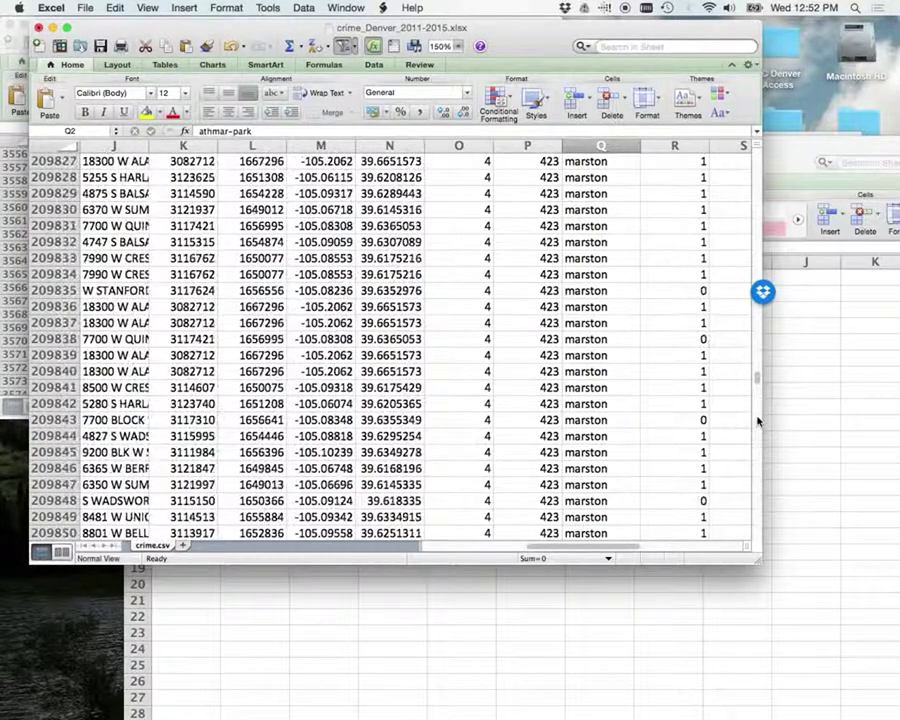
click(758, 421)
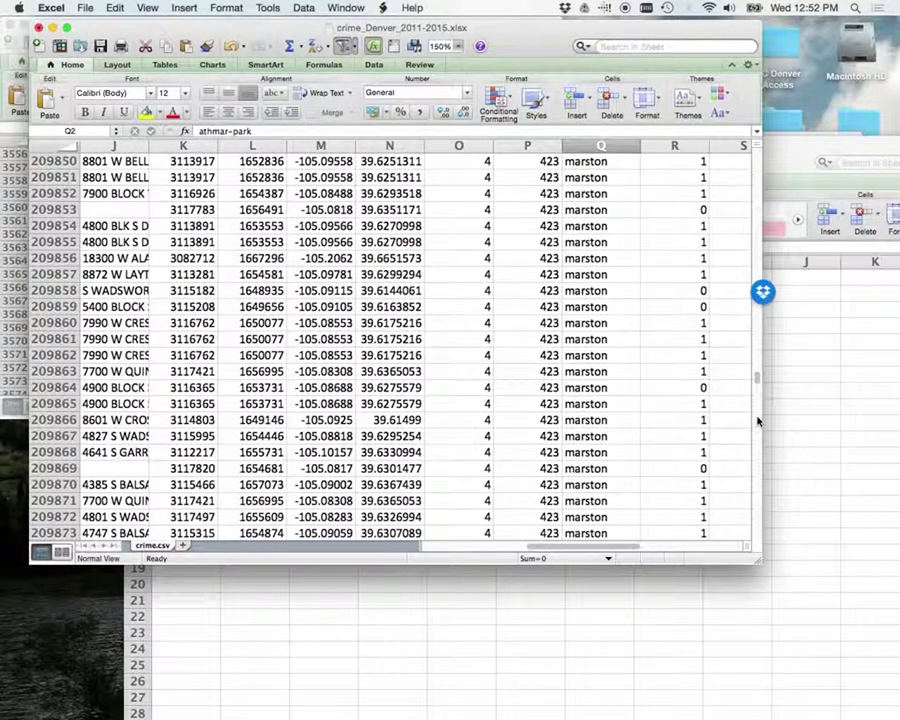
click(758, 421)
click(758, 421)
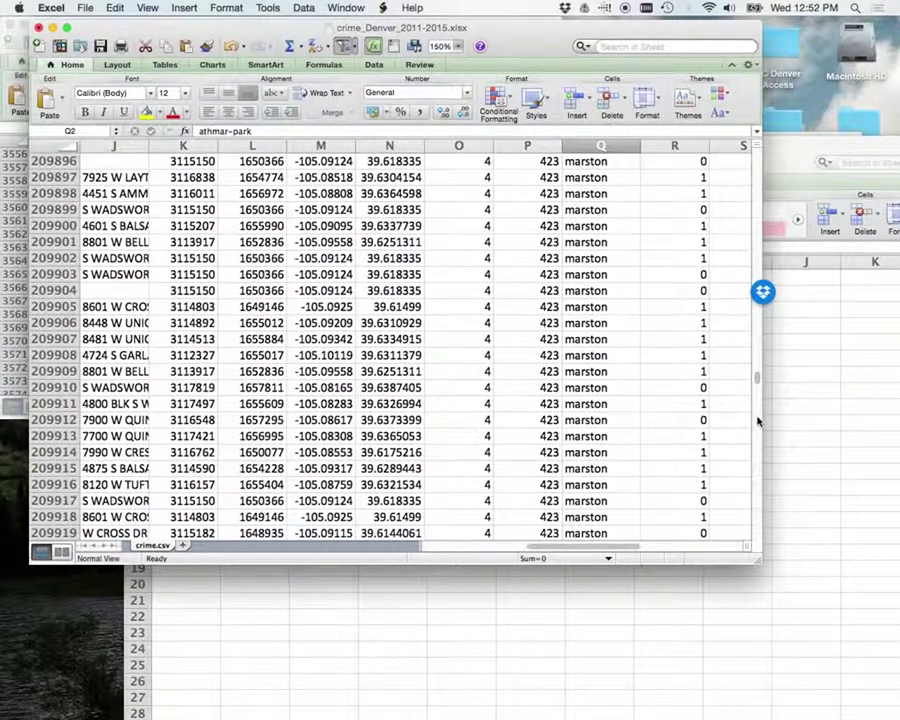
click(758, 421)
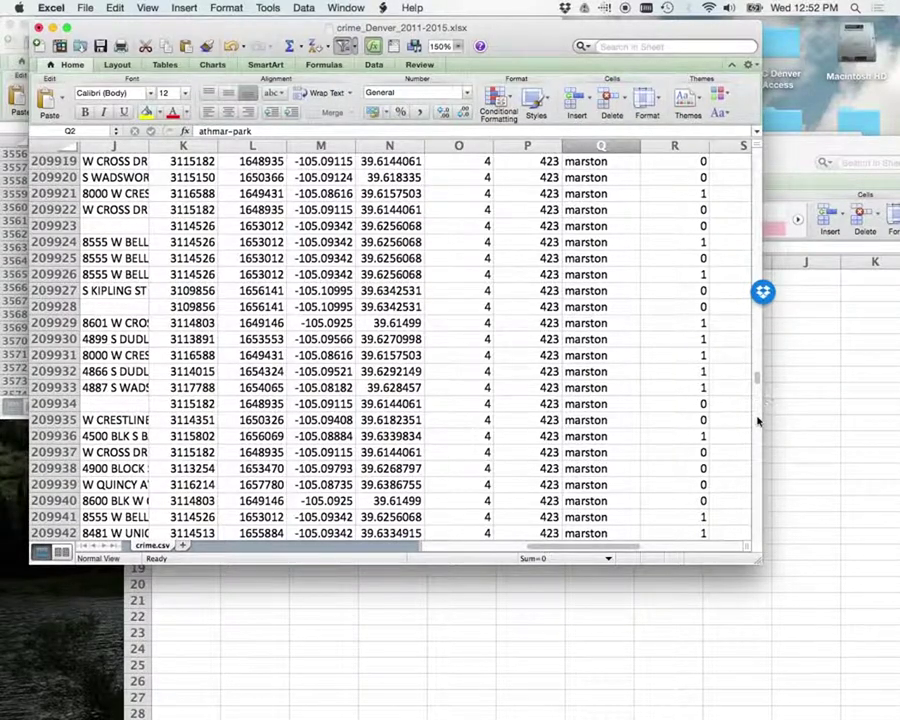
mouse_move(758, 421)
mouse_down()
mouse_move(757, 332)
mouse_move(755, 402)
mouse_up()
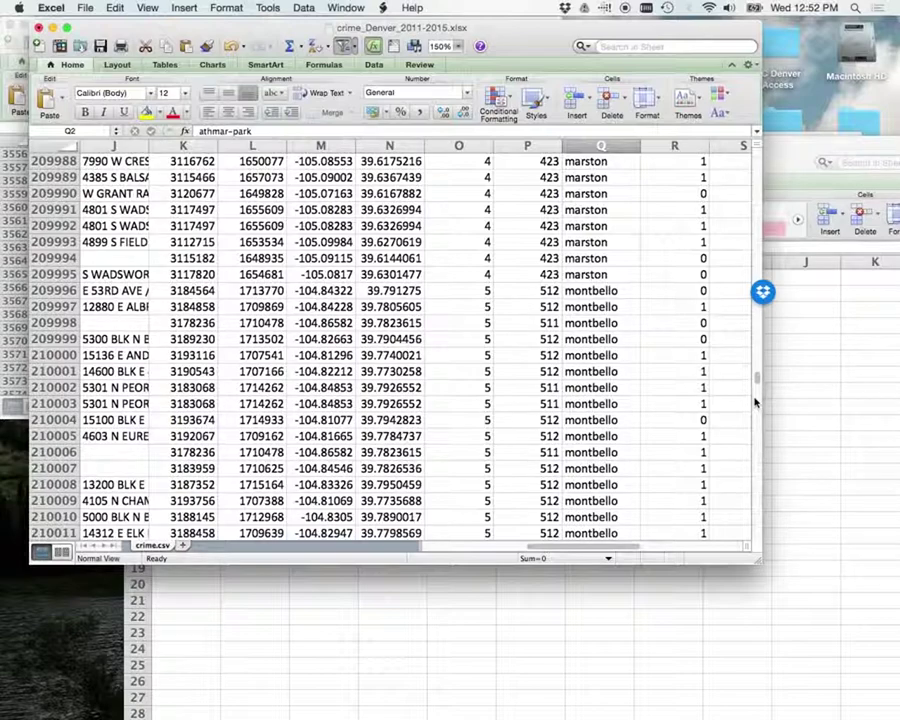
Select row 209996, the first montbello row, and enlarge the window to show more rows
click(60, 289)
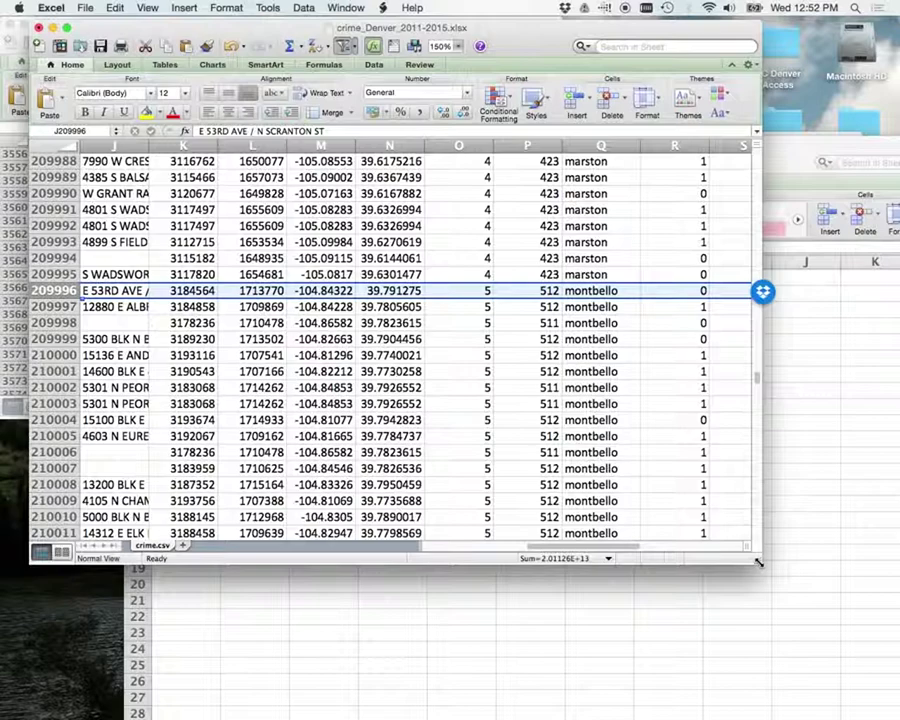
drag(808, 635, 810, 638)
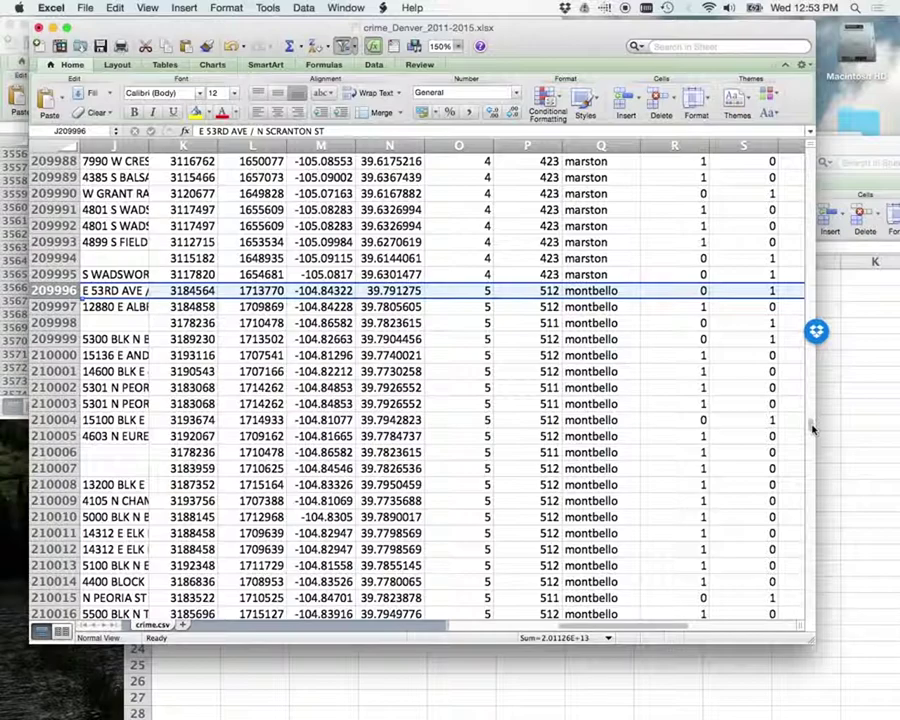
Scroll down to row 221013 and extend the selection through that last montbello row
drag(812, 428, 811, 438)
click(809, 460)
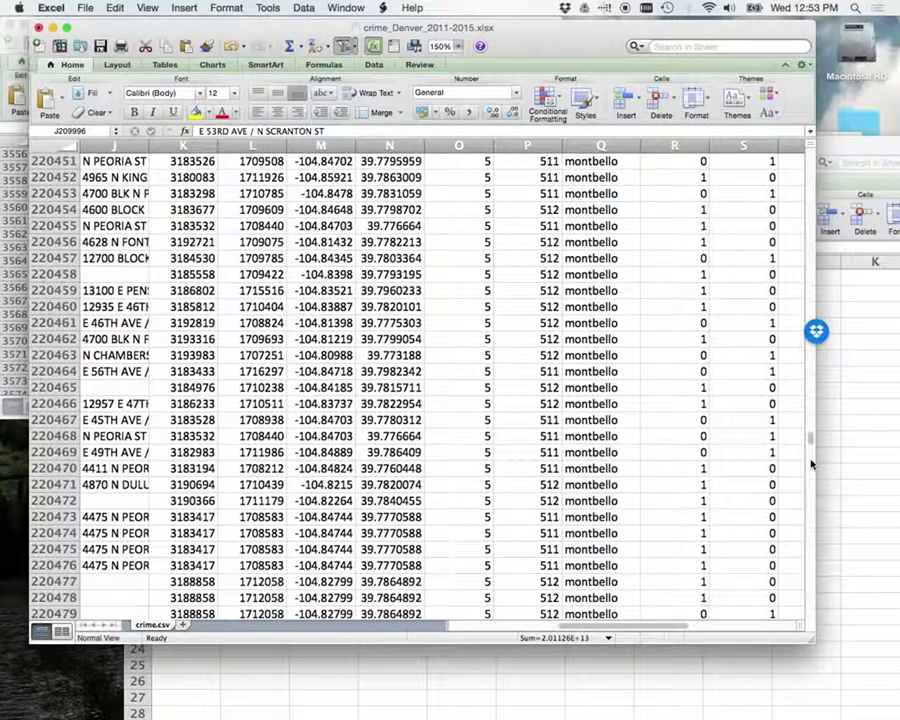
click(812, 463)
click(811, 460)
click(811, 460)
click(810, 460)
click(810, 460)
click(810, 460)
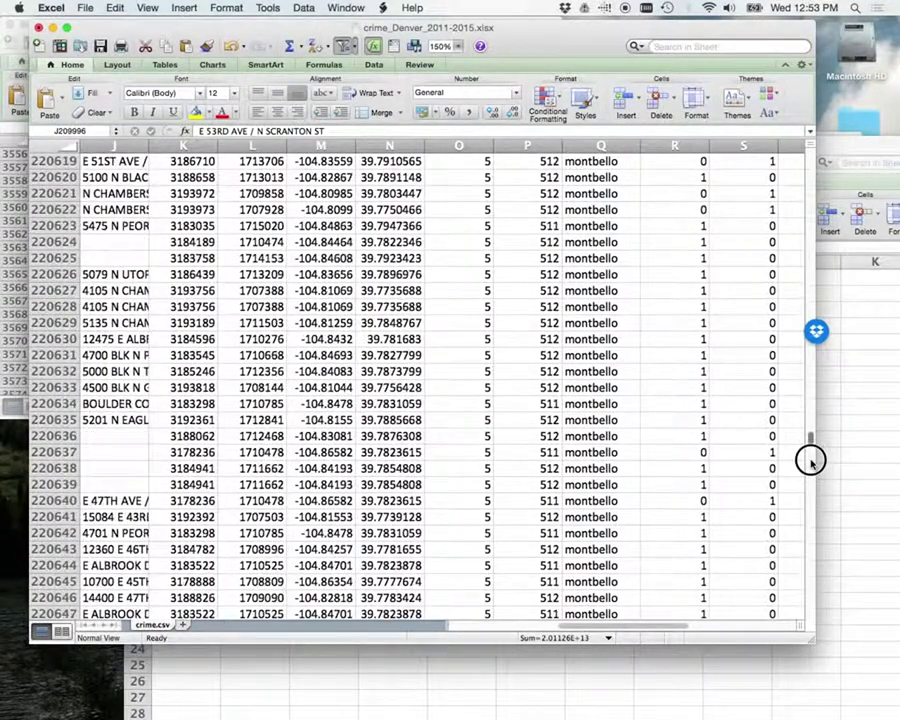
click(810, 460)
drag(810, 460, 810, 460)
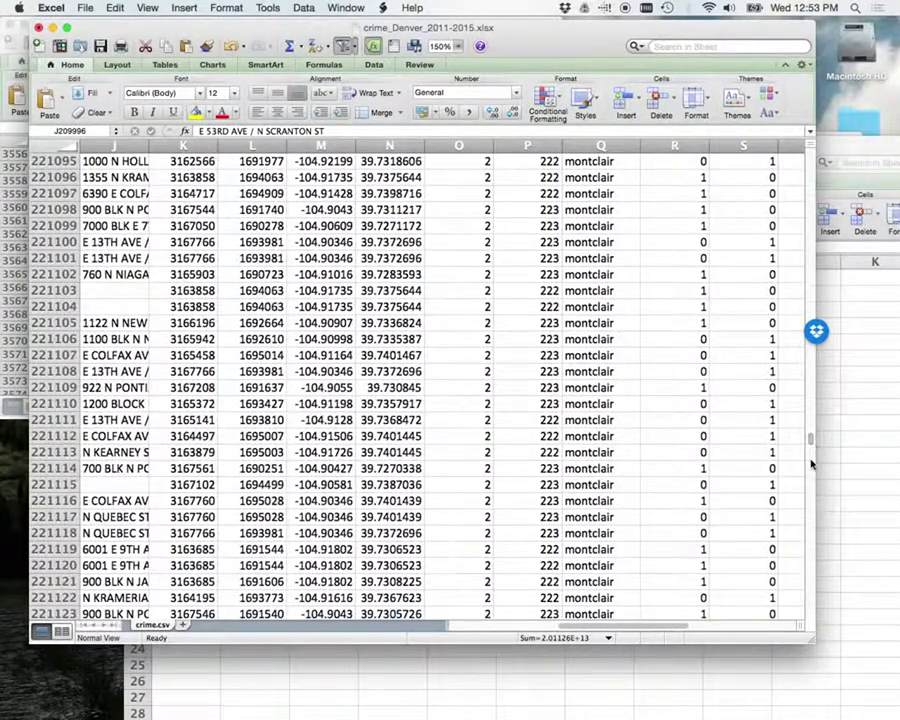
click(812, 391)
click(811, 392)
click(810, 393)
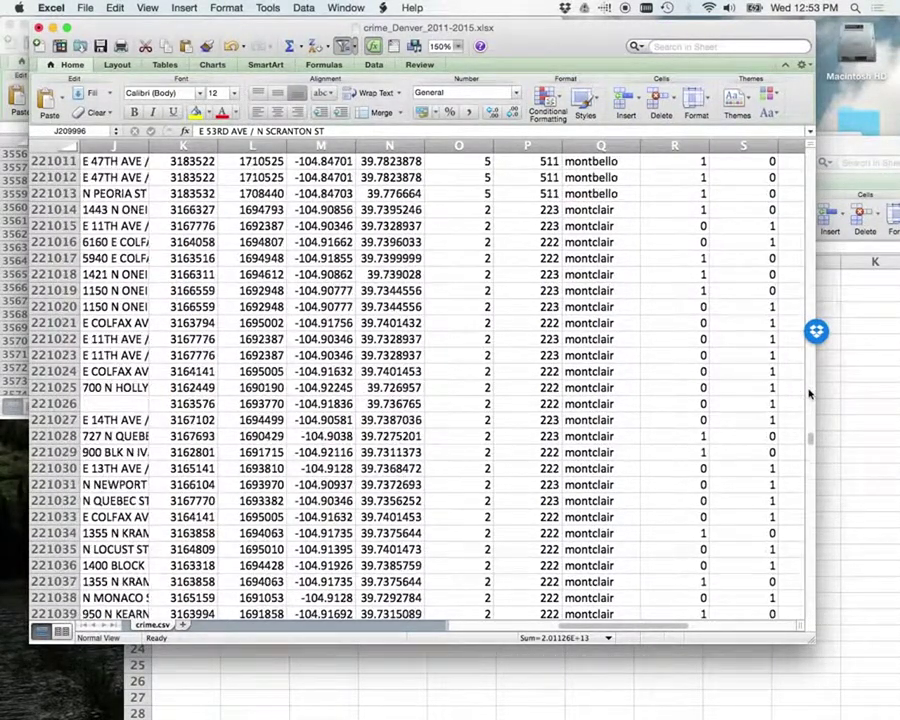
click(810, 393)
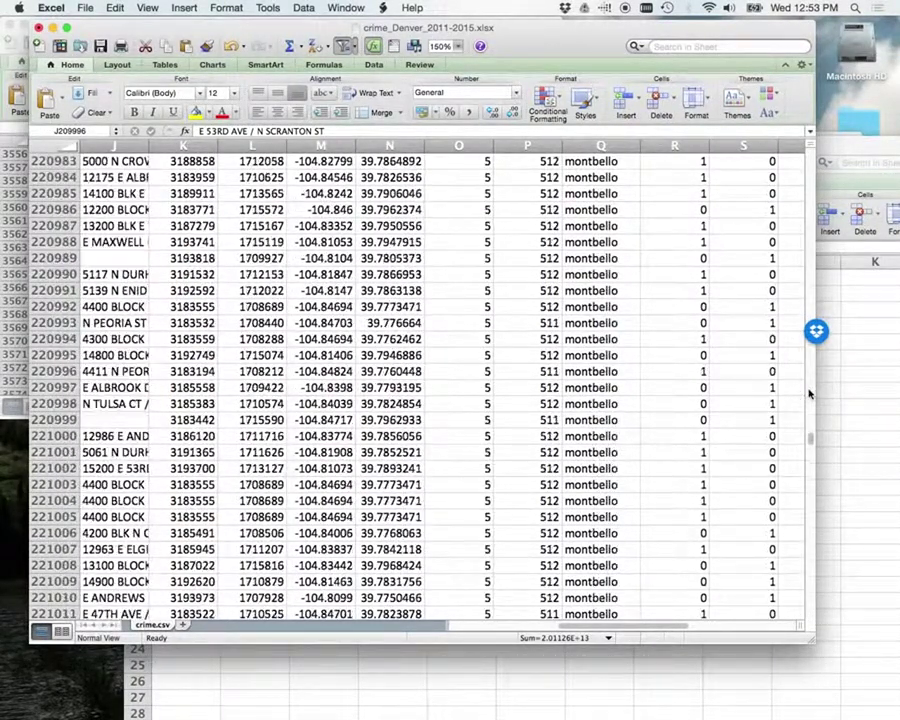
click(810, 515)
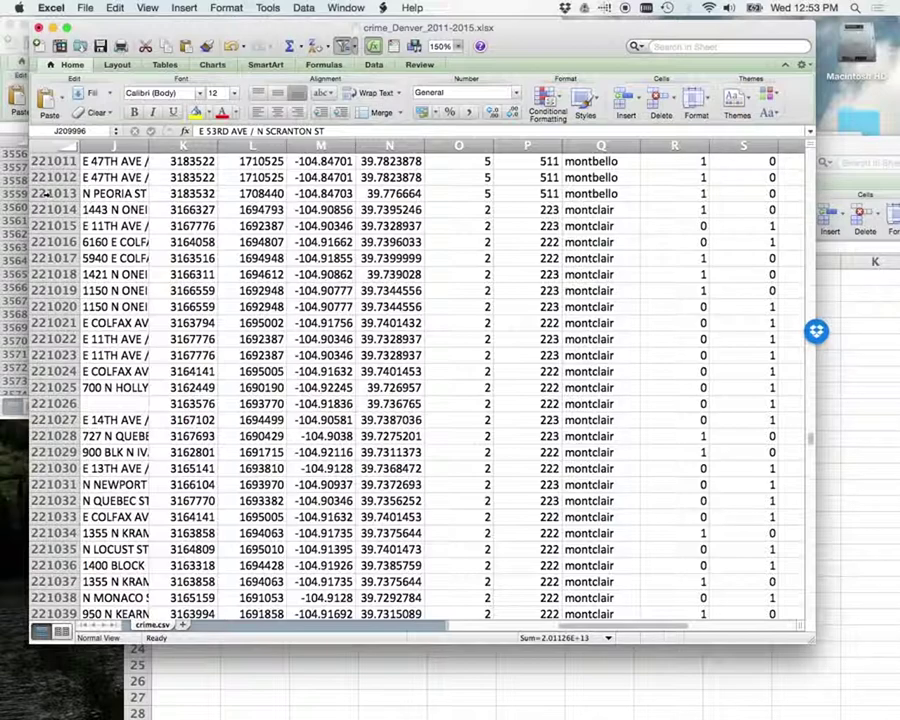
shift+click(45, 193)
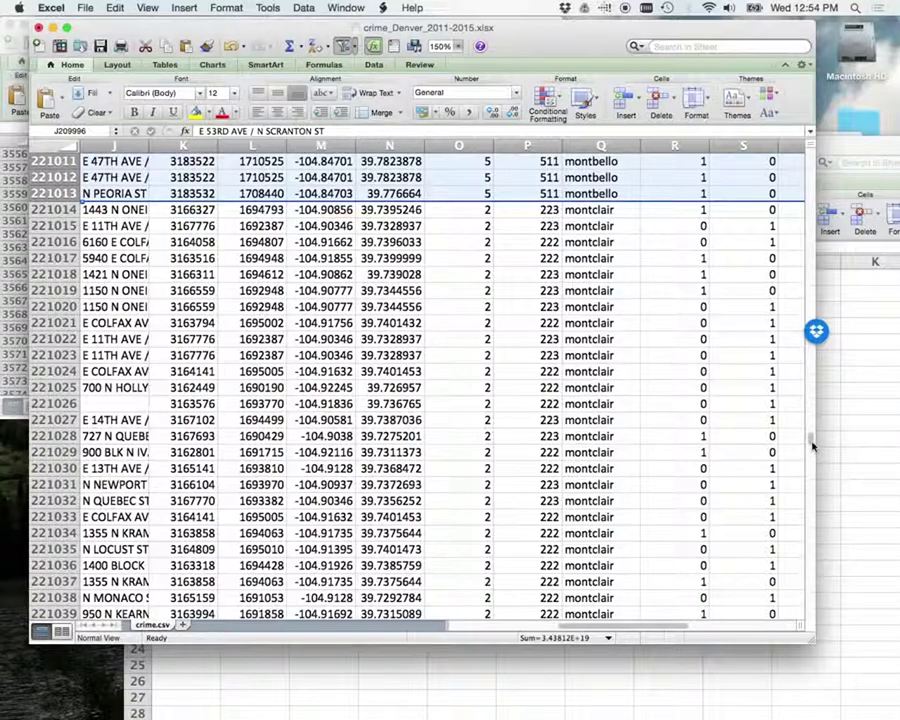
mouse_move(810, 437)
mouse_down()
mouse_move(808, 393)
mouse_move(804, 444)
mouse_move(807, 432)
mouse_up()
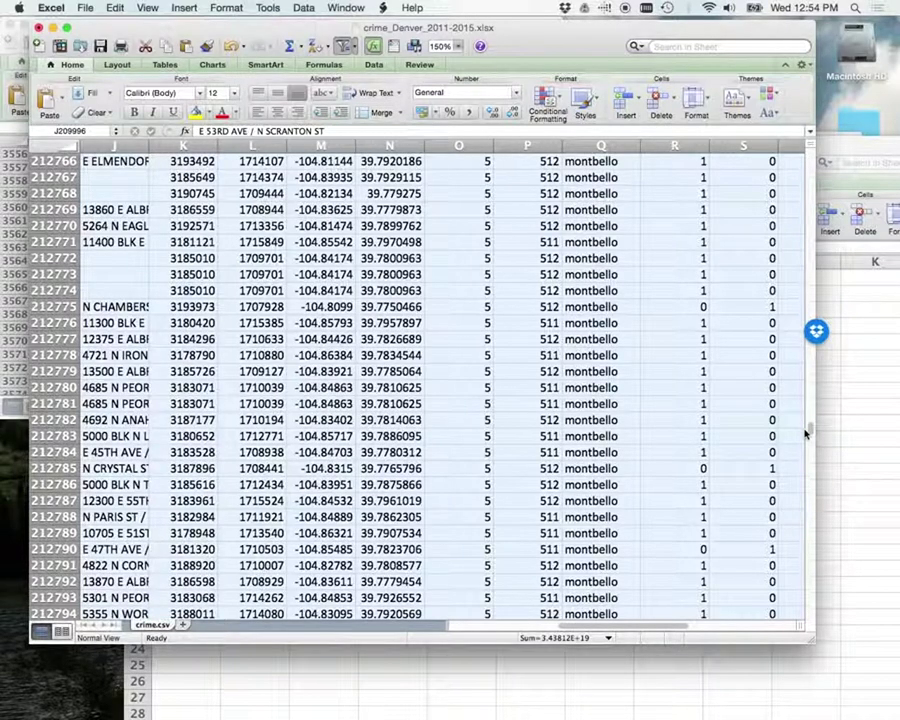
click(809, 258)
click(809, 258)
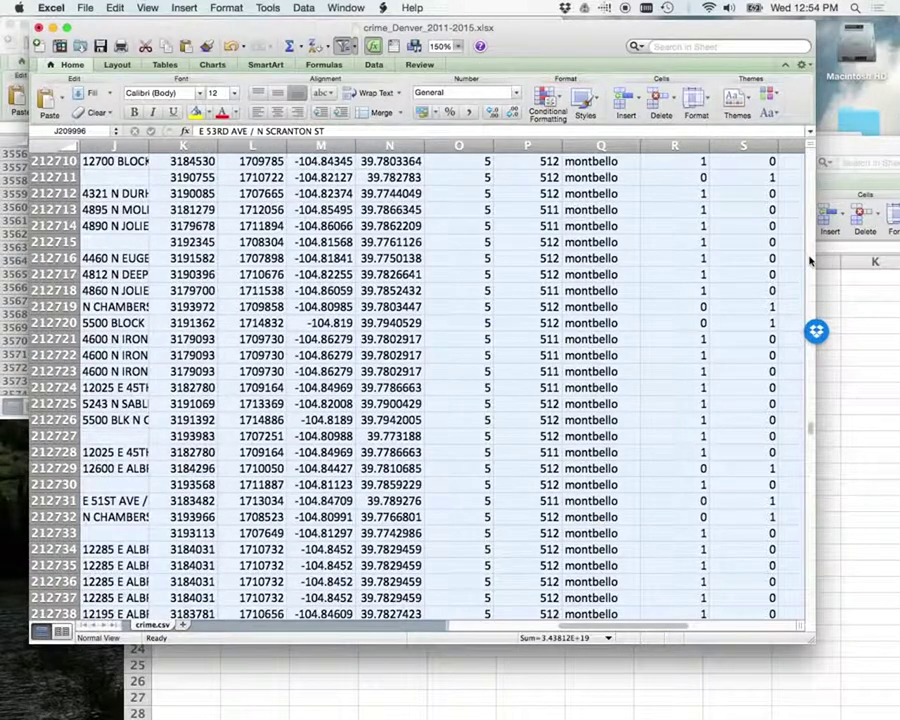
click(808, 256)
click(807, 255)
click(807, 255)
click(809, 259)
click(810, 258)
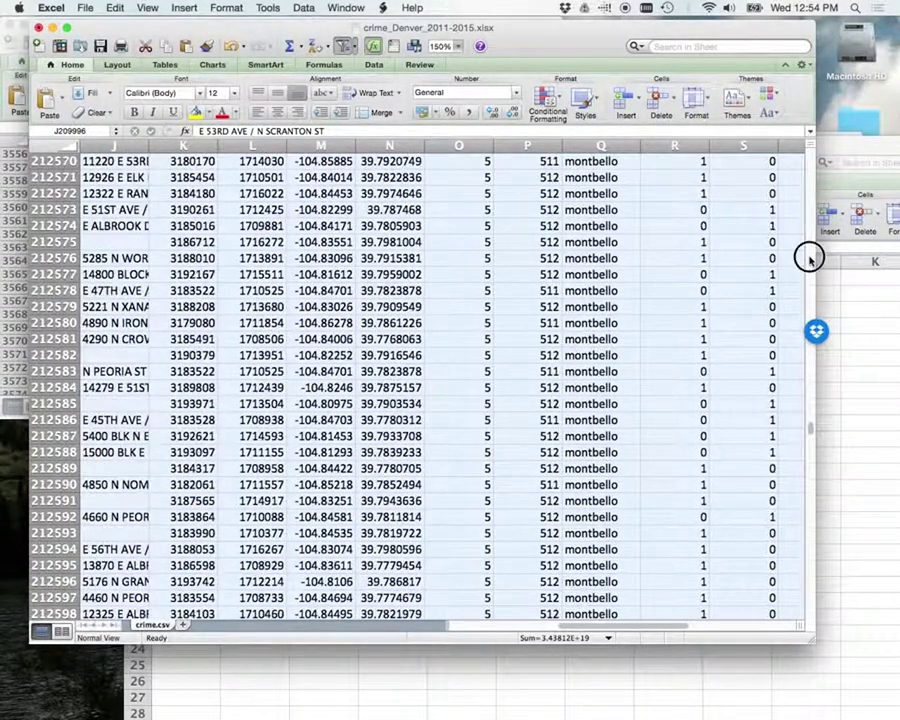
click(810, 258)
click(810, 258)
click(810, 258)
click(810, 258)
click(811, 262)
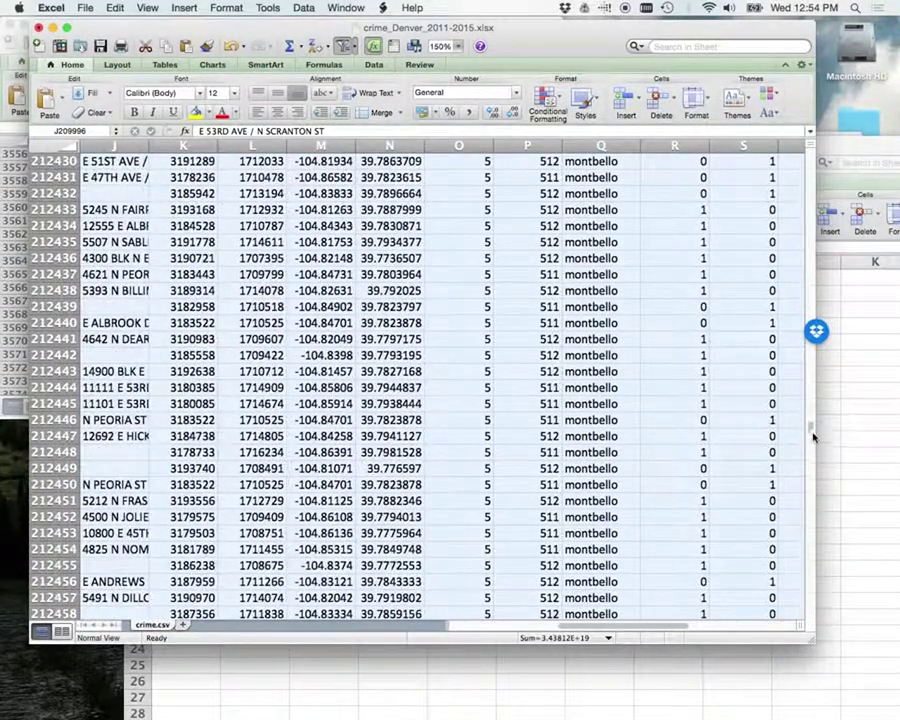
drag(811, 423, 812, 424)
click(810, 389)
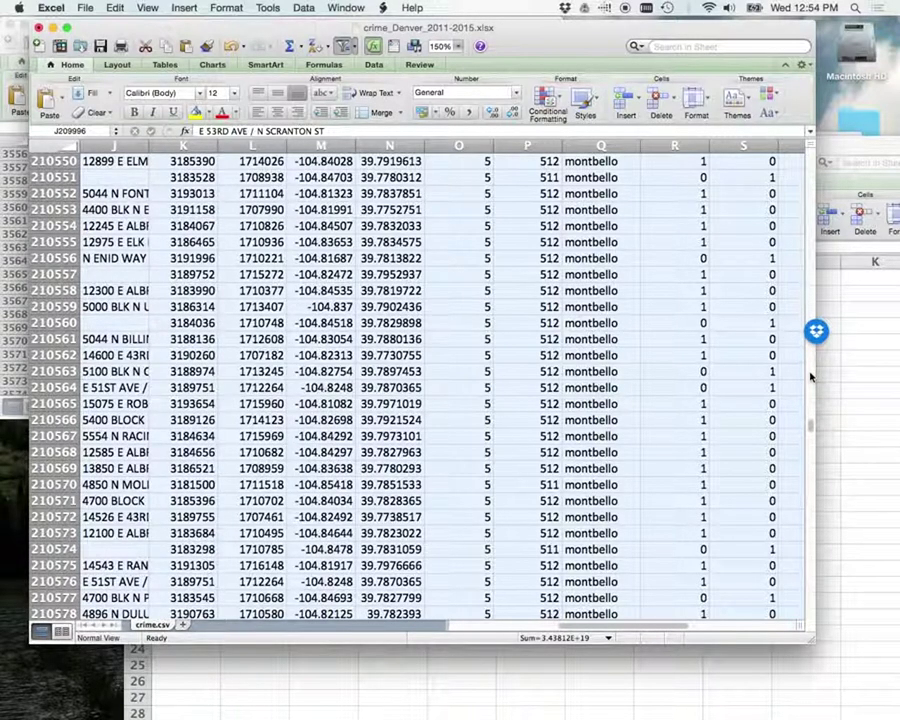
click(810, 377)
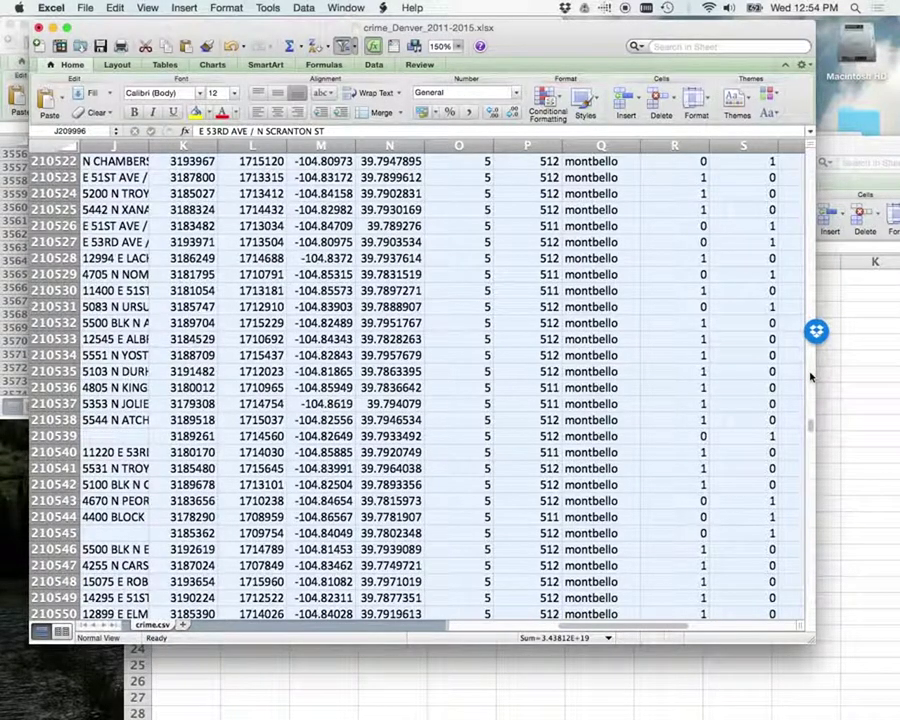
click(810, 377)
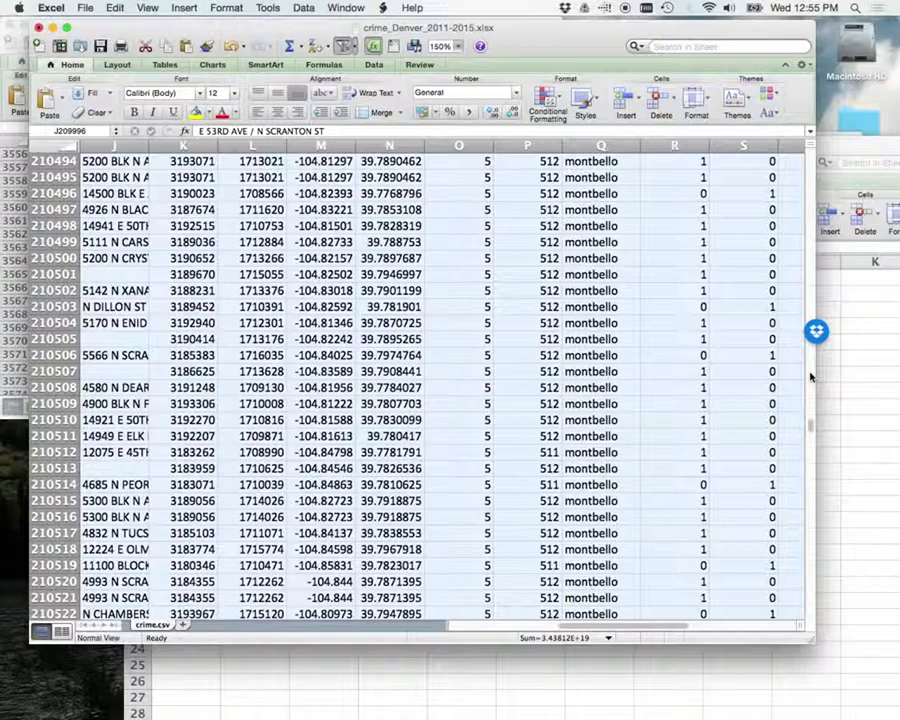
click(810, 377)
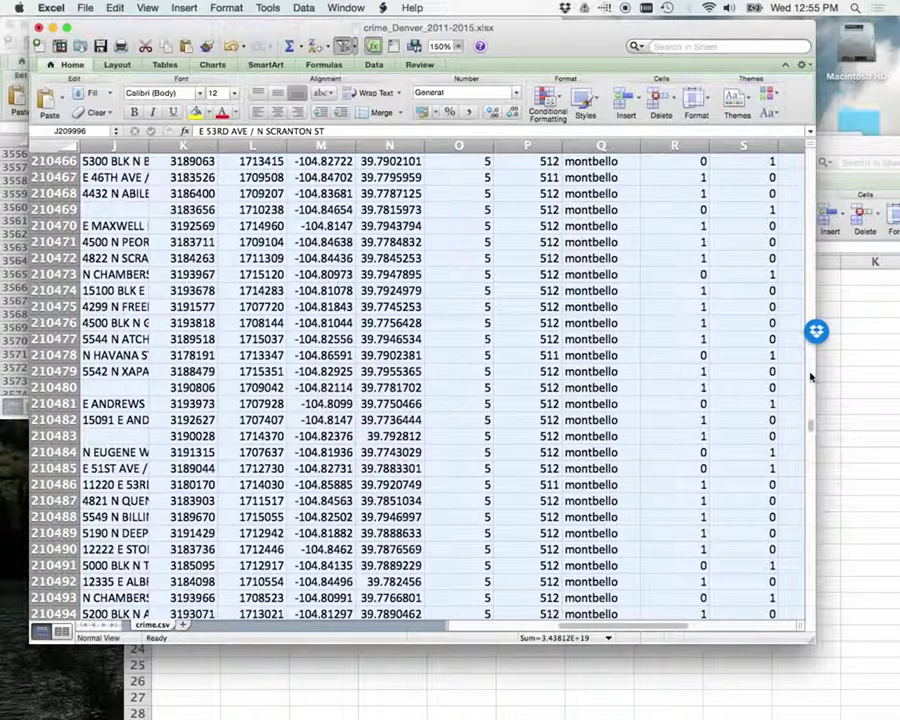
click(810, 377)
click(810, 377)
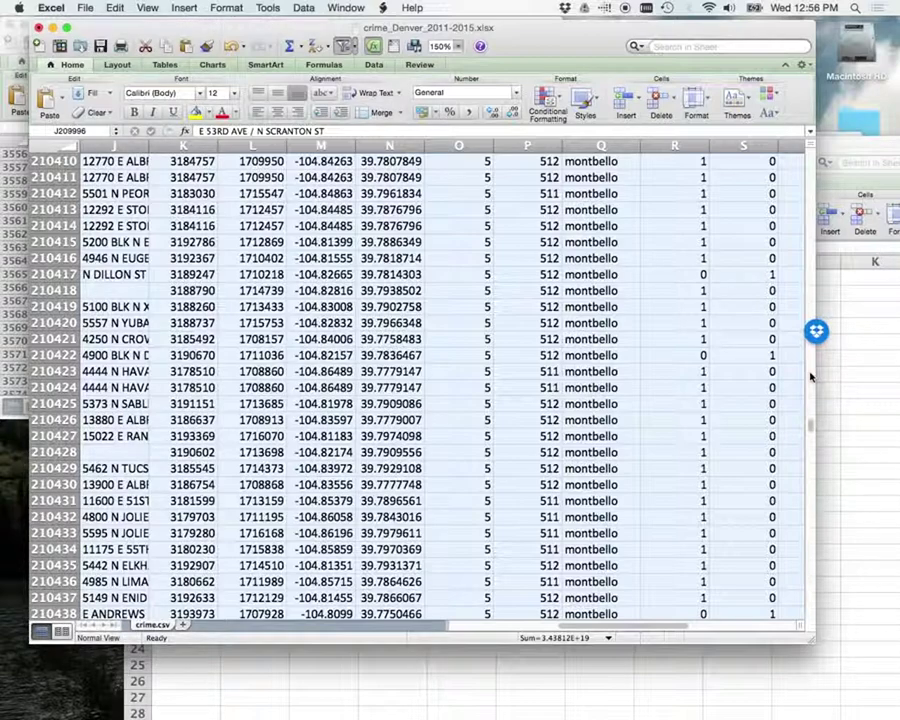
click(810, 377)
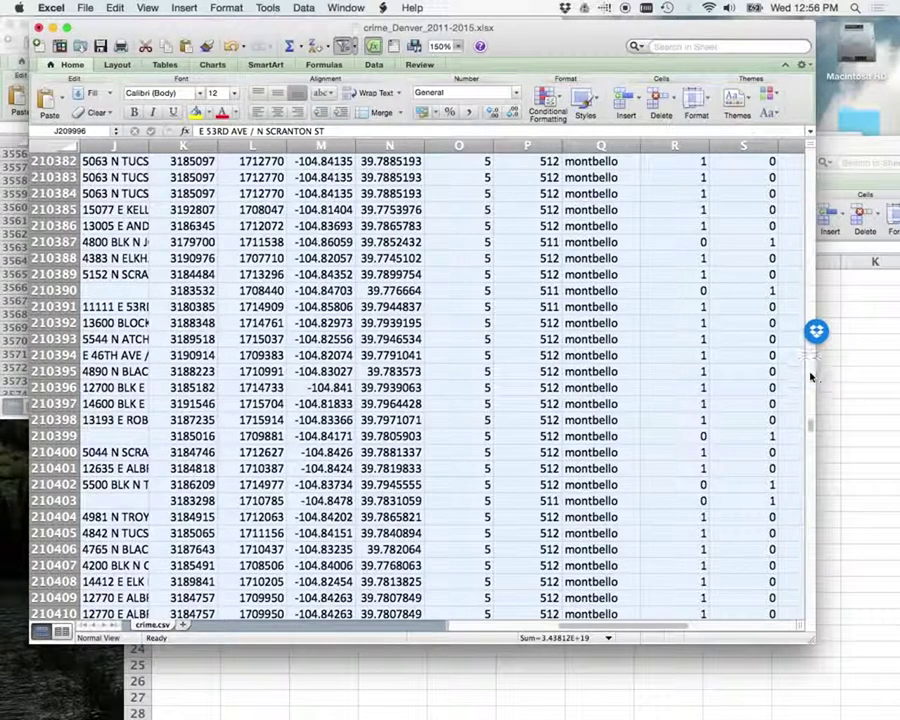
click(810, 377)
click(810, 377)
click(810, 377)
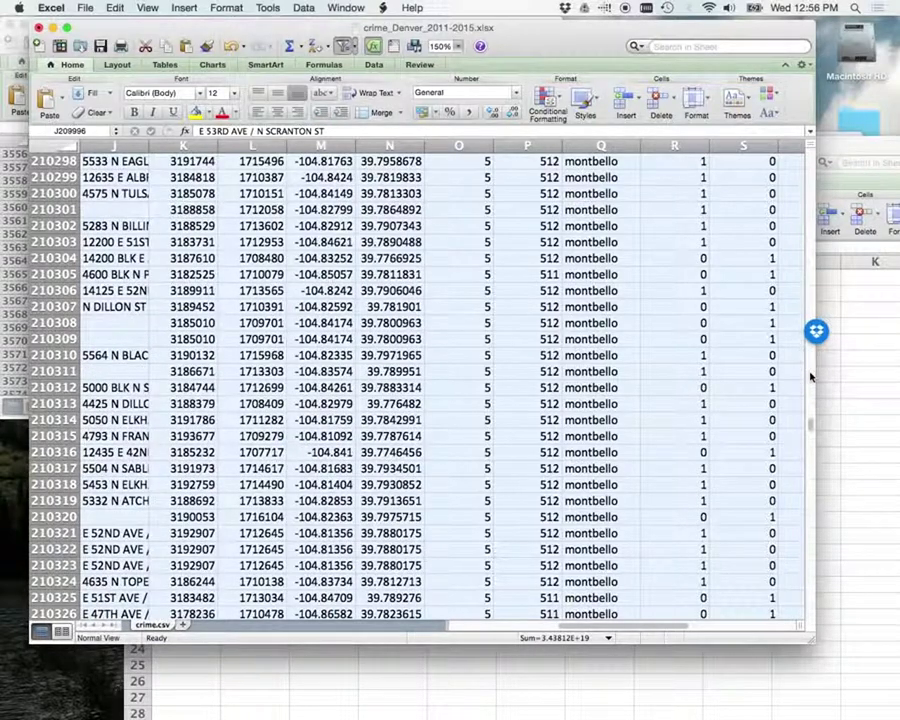
click(810, 372)
click(810, 372)
click(810, 390)
click(810, 390)
drag(807, 421, 808, 421)
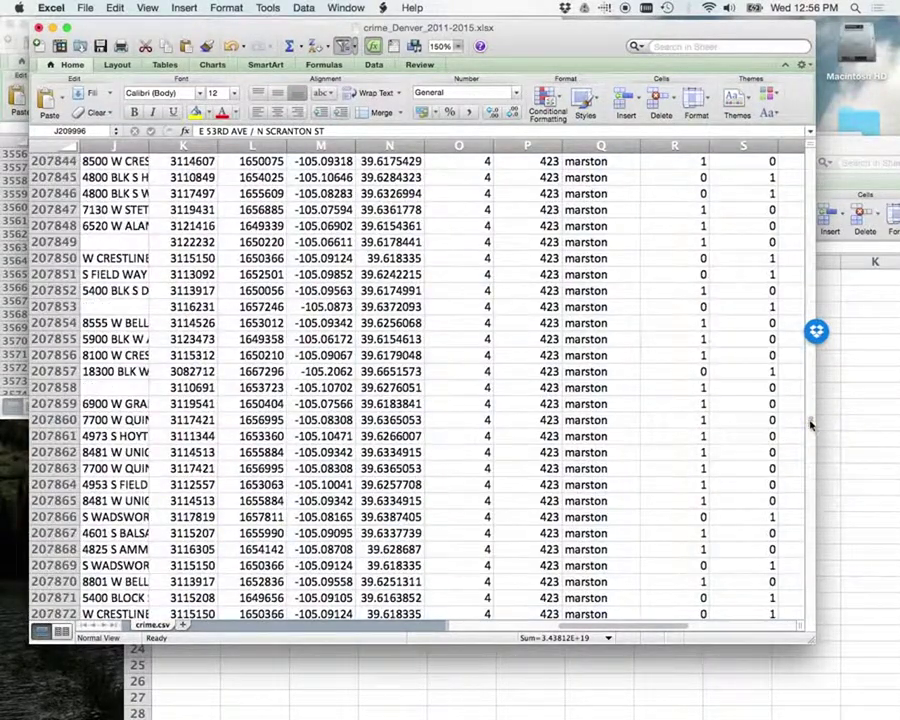
scroll(723, 425, down, 15)
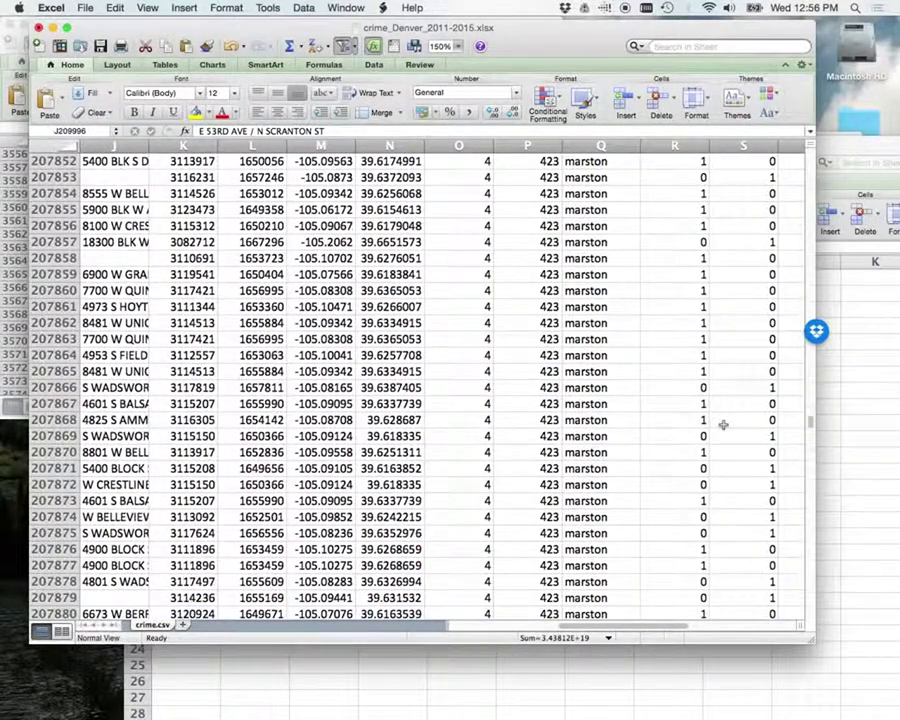
scroll(723, 425, down, 20)
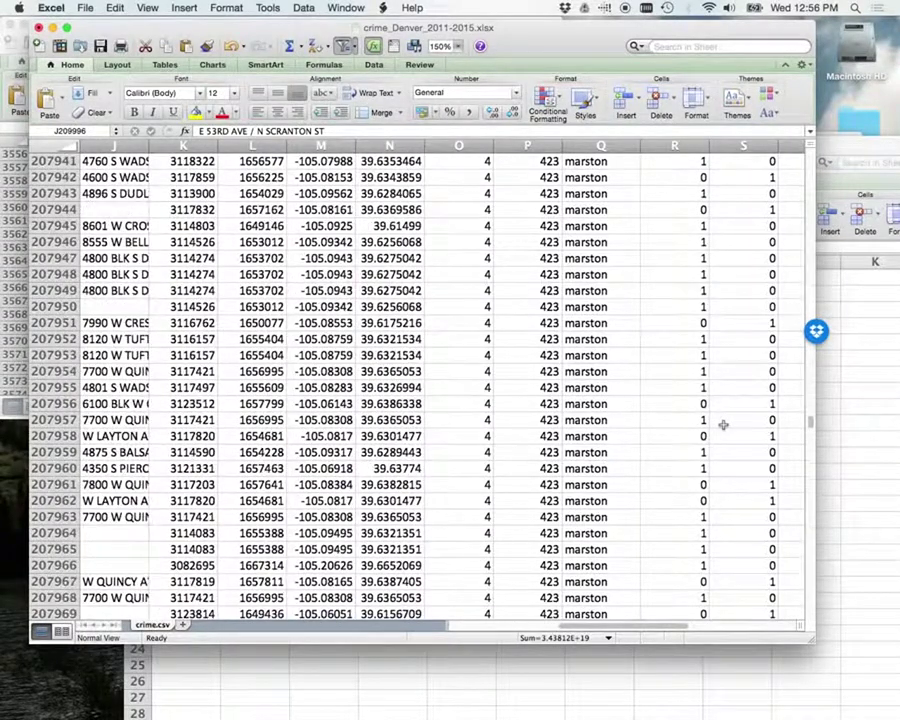
scroll(808, 455, down, 20)
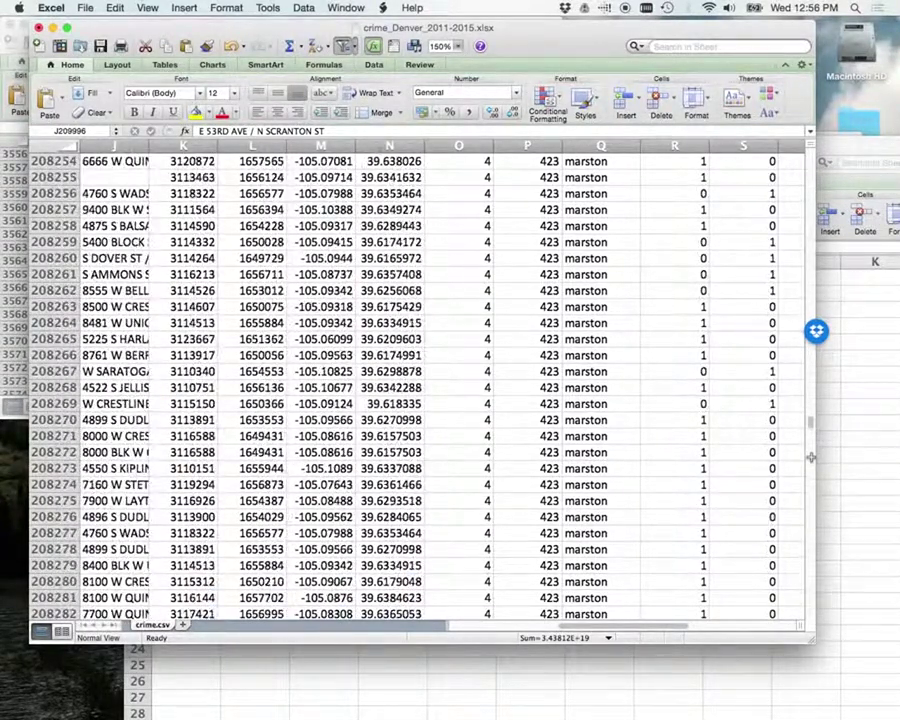
scroll(812, 462, down, 20)
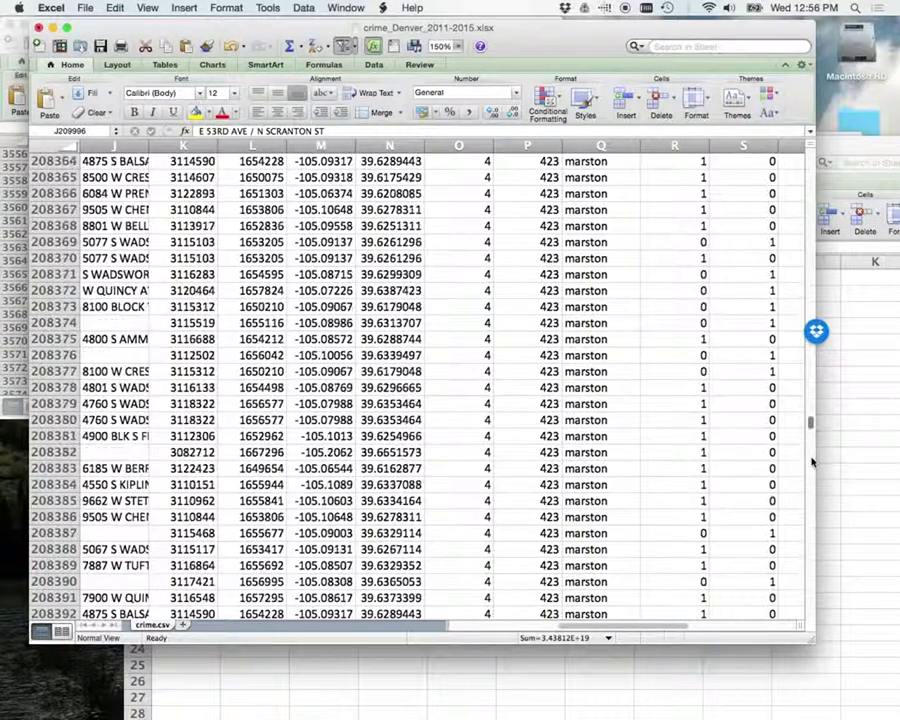
scroll(812, 462, down, 20)
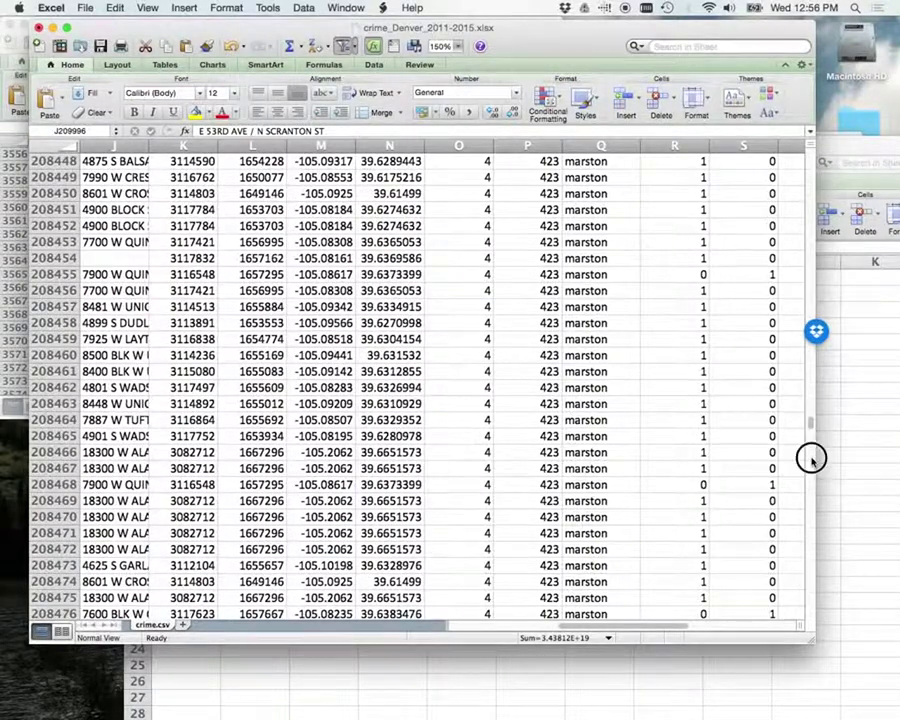
scroll(812, 462, down, 20)
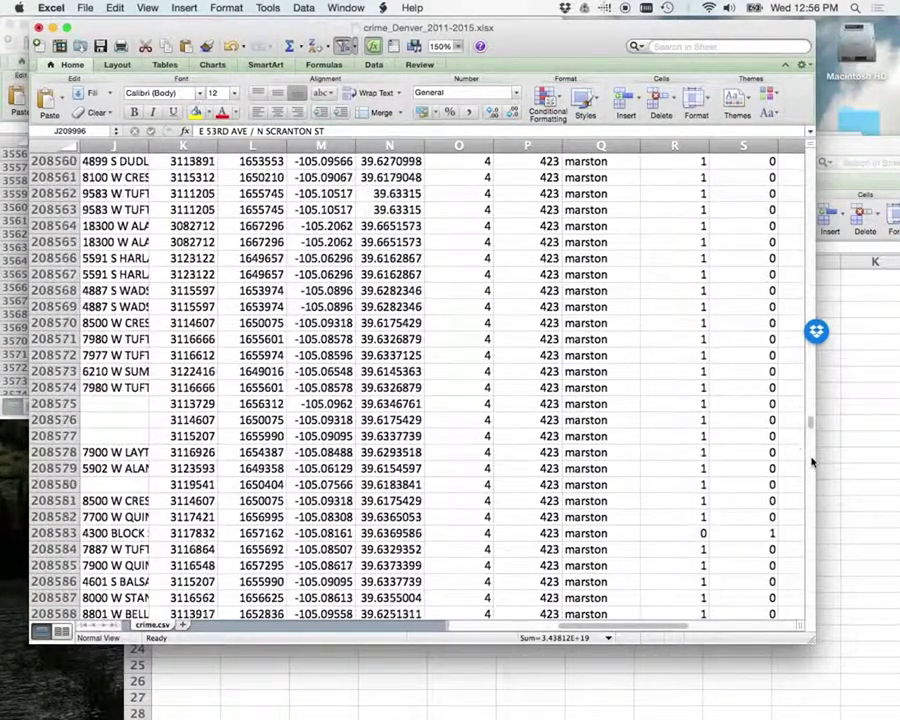
scroll(812, 462, down, 20)
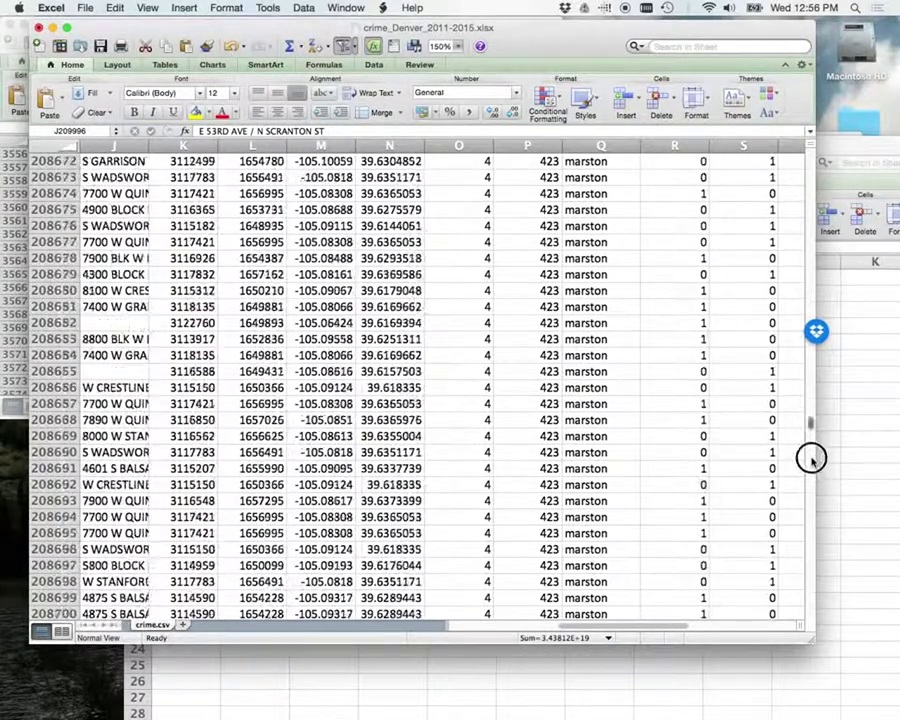
scroll(811, 458, down, 20)
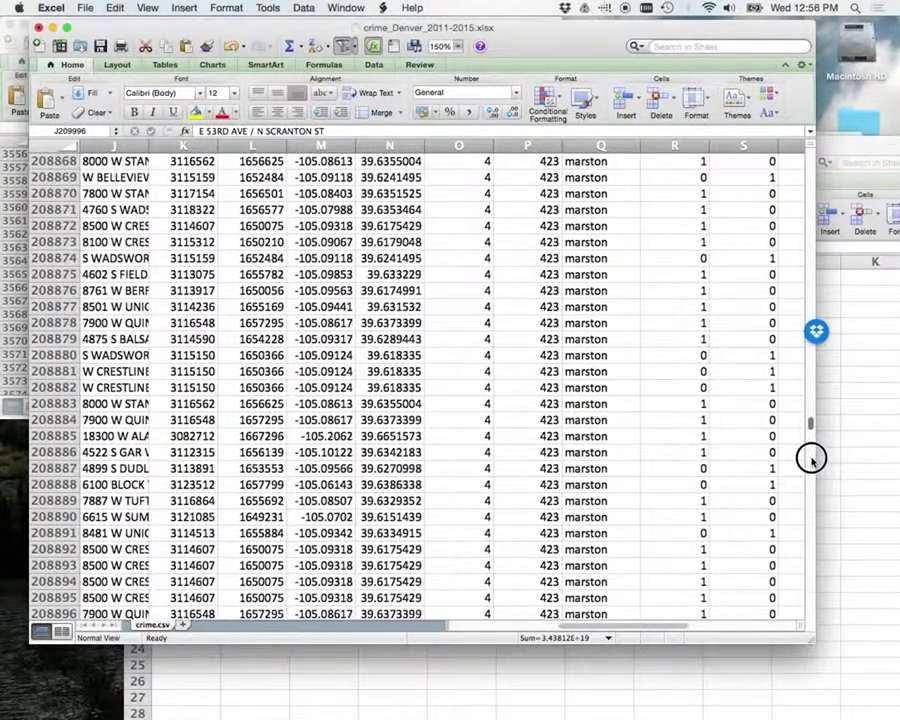
scroll(811, 458, down, 20)
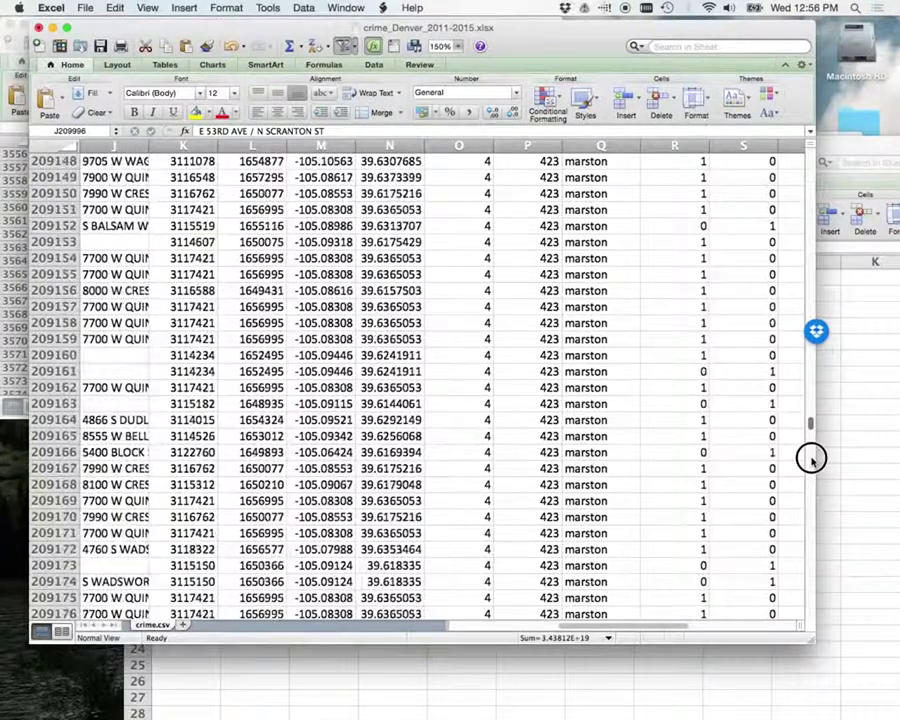
scroll(811, 458, down, 20)
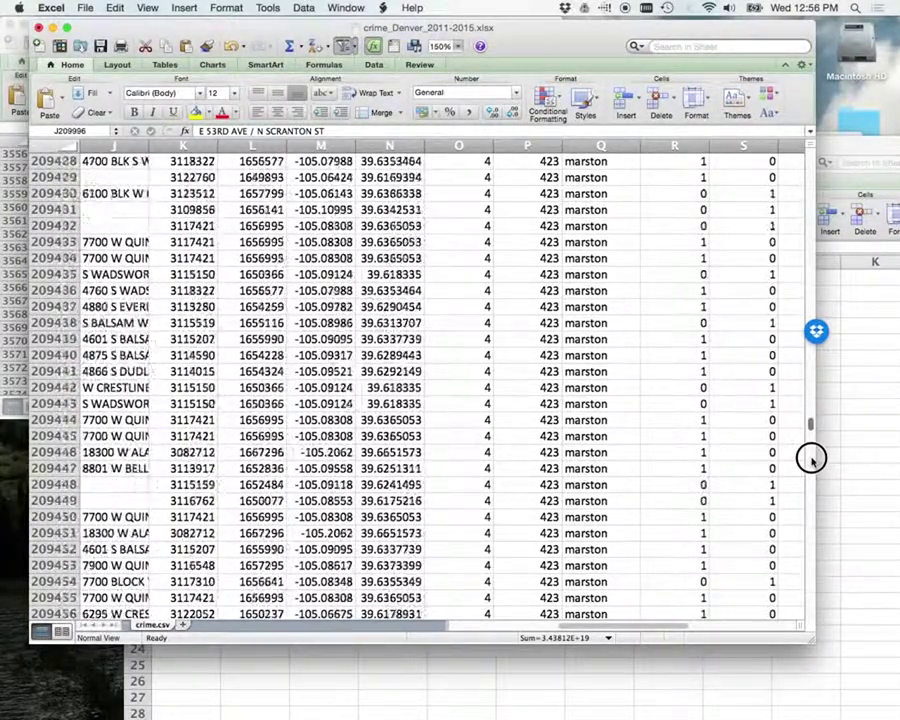
scroll(811, 458, down, 20)
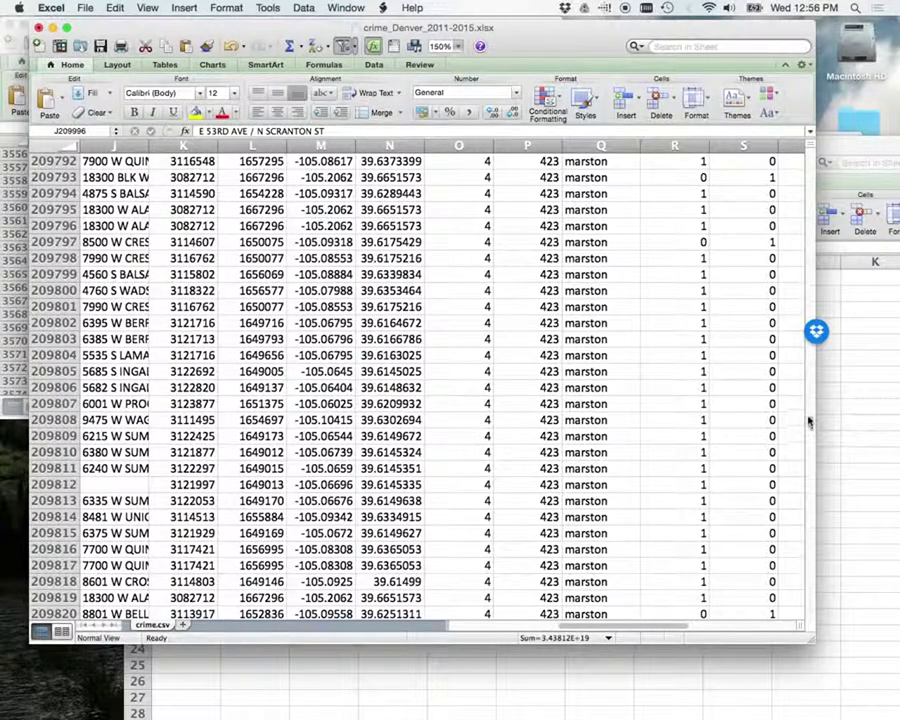
scroll(811, 453, down, 20)
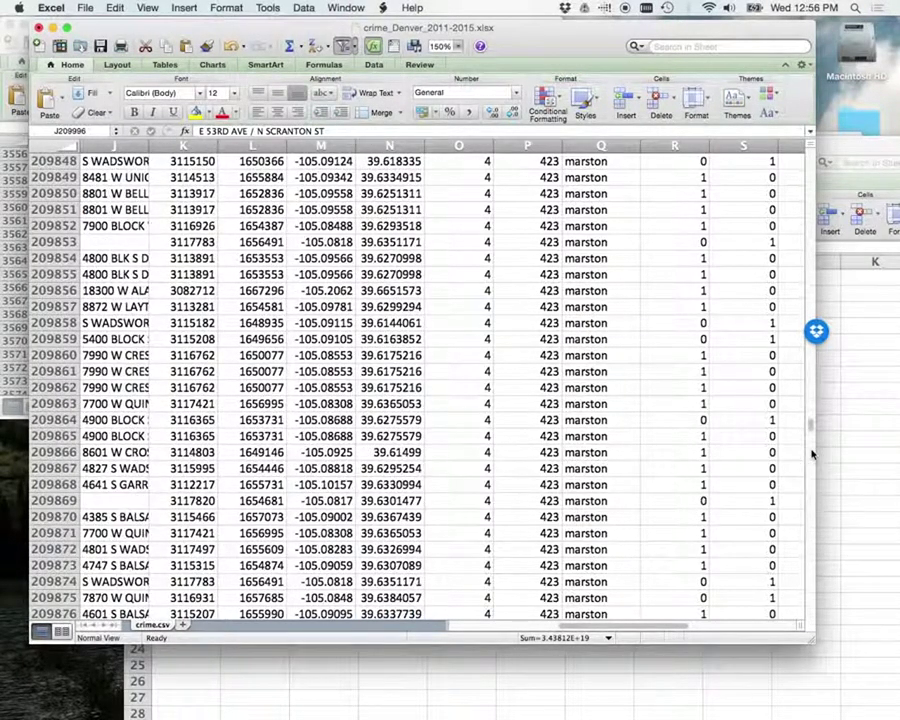
scroll(811, 452, down, 20)
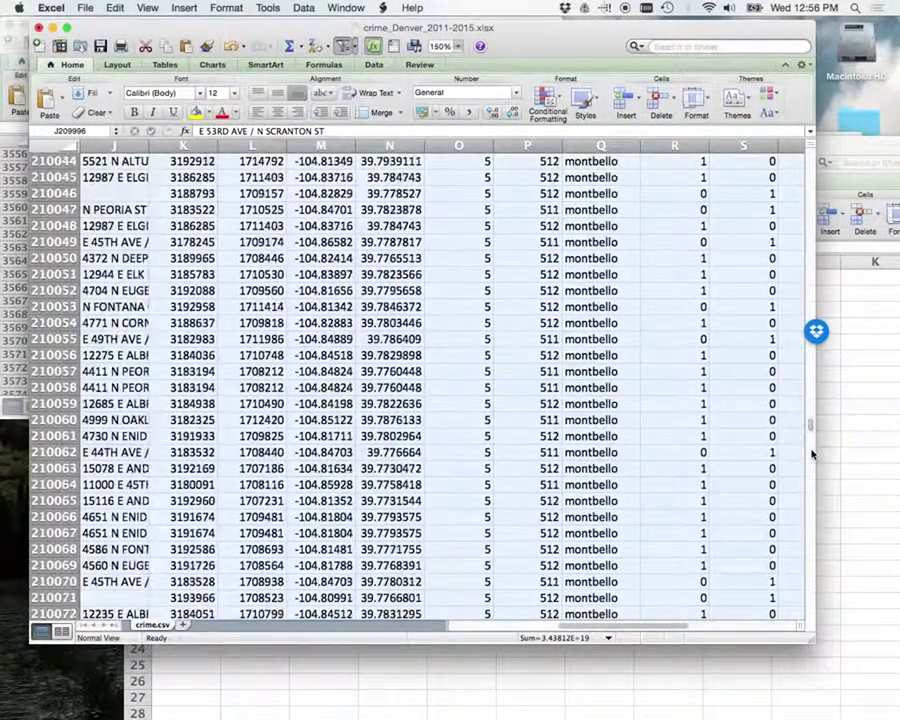
scroll(808, 420, up, 9)
scroll(569, 279, up, 9)
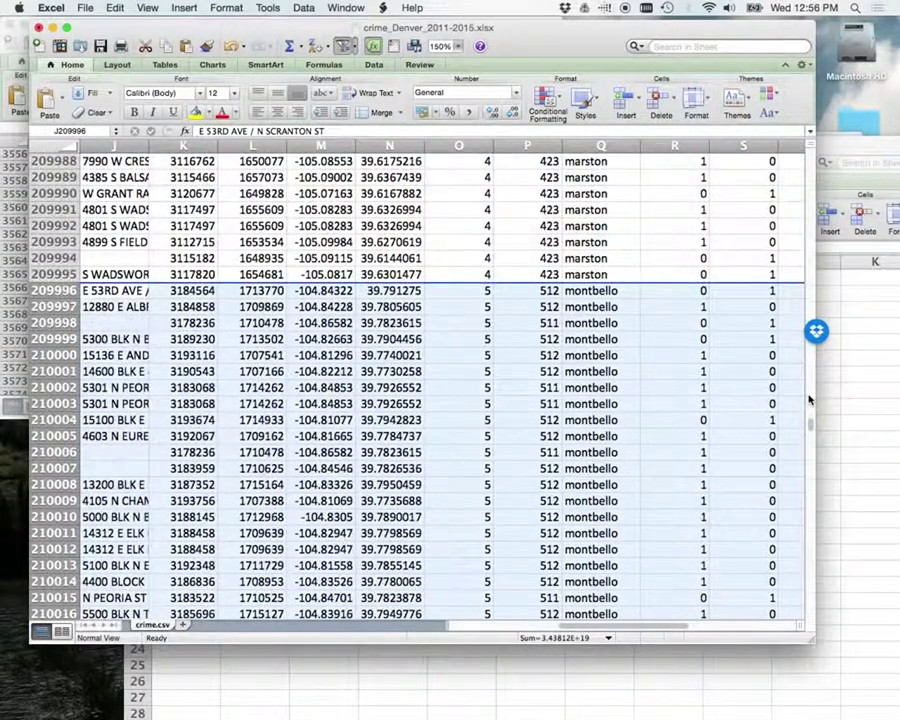
Select only row 209996, the first montbello row
click(58, 290)
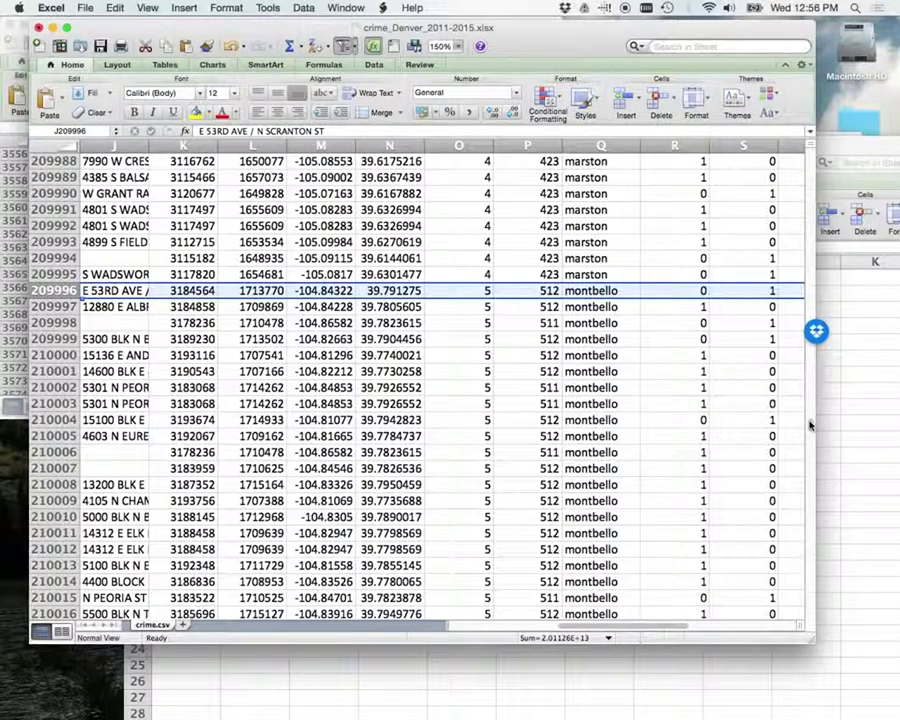
drag(810, 418, 810, 436)
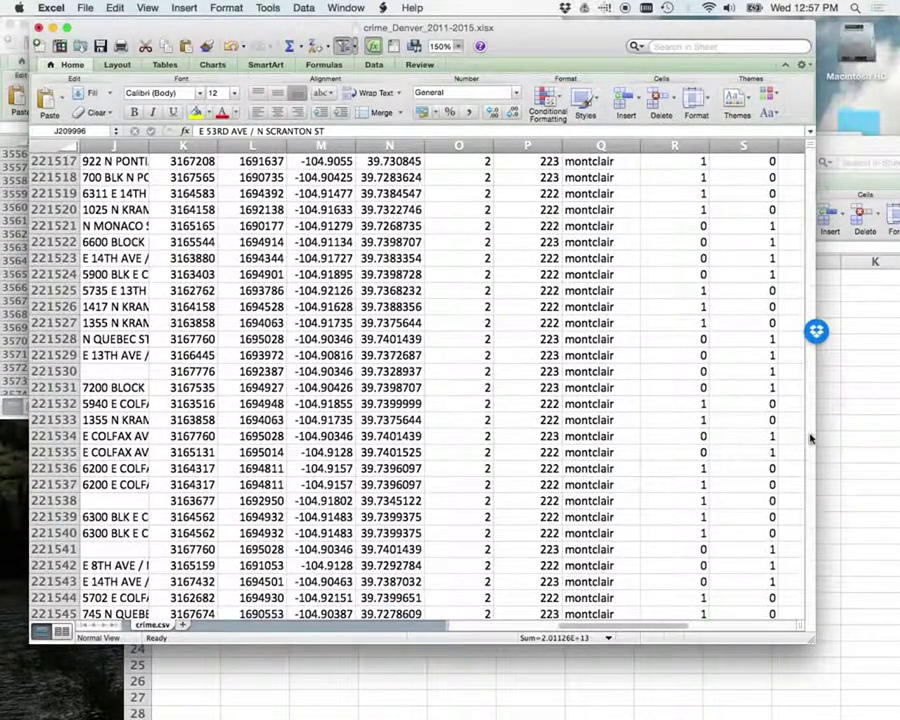
click(810, 414)
click(810, 418)
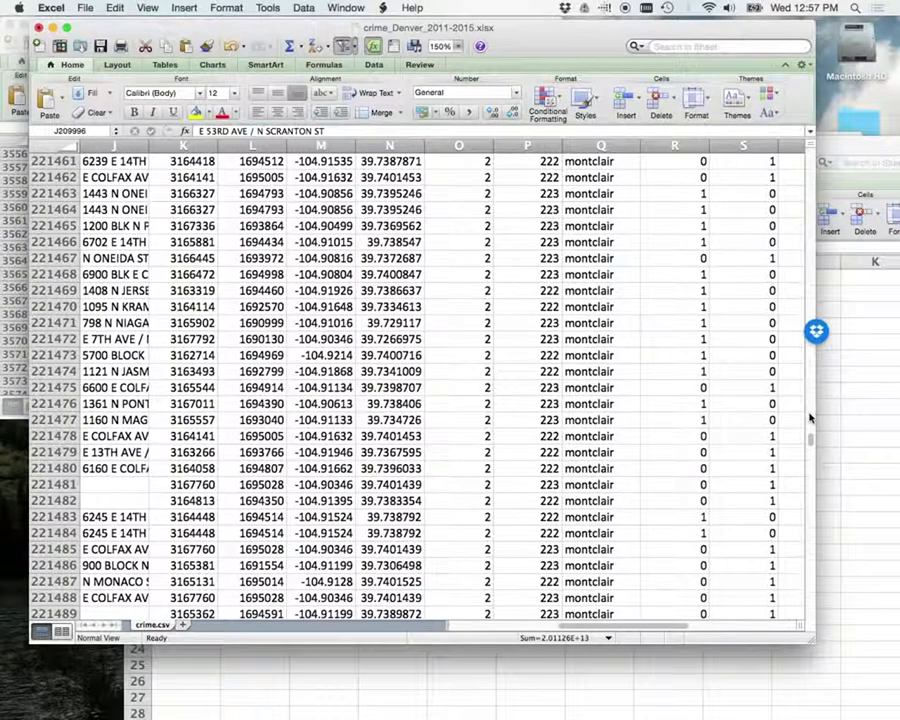
click(810, 418)
click(810, 418)
Page through the sheet until rows 221001–221013, the last montbello rows before montclair, are visible
click(812, 409)
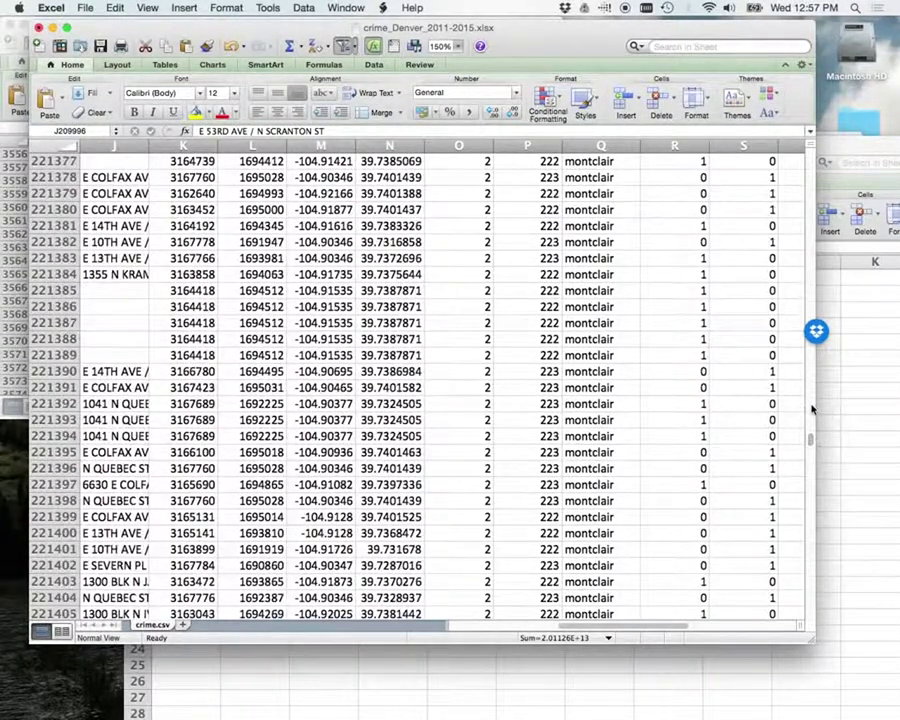
click(812, 409)
click(812, 409)
click(812, 409)
click(812, 409)
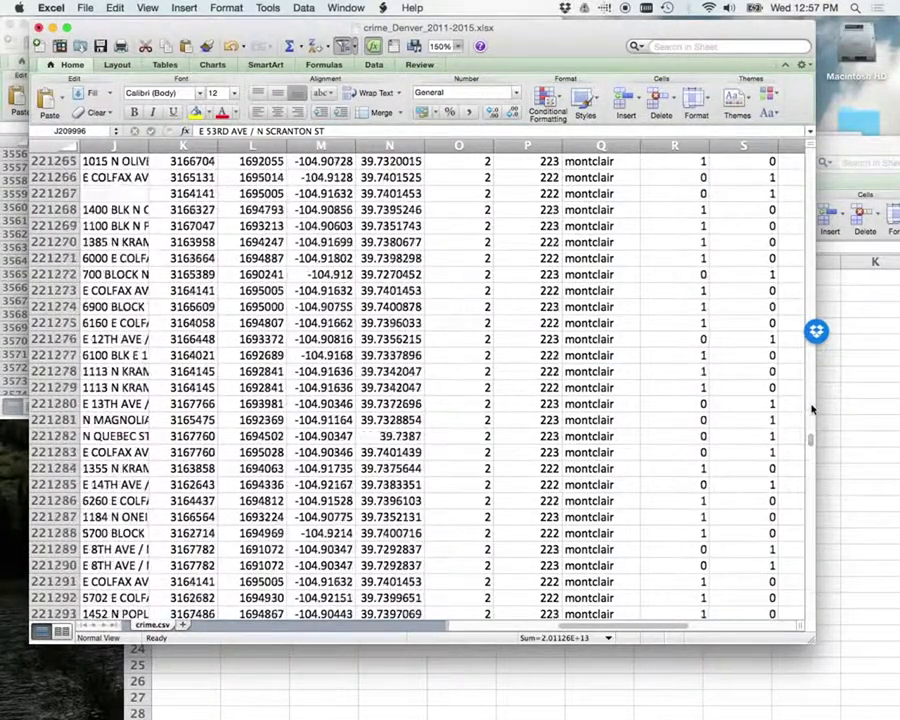
click(810, 406)
click(812, 409)
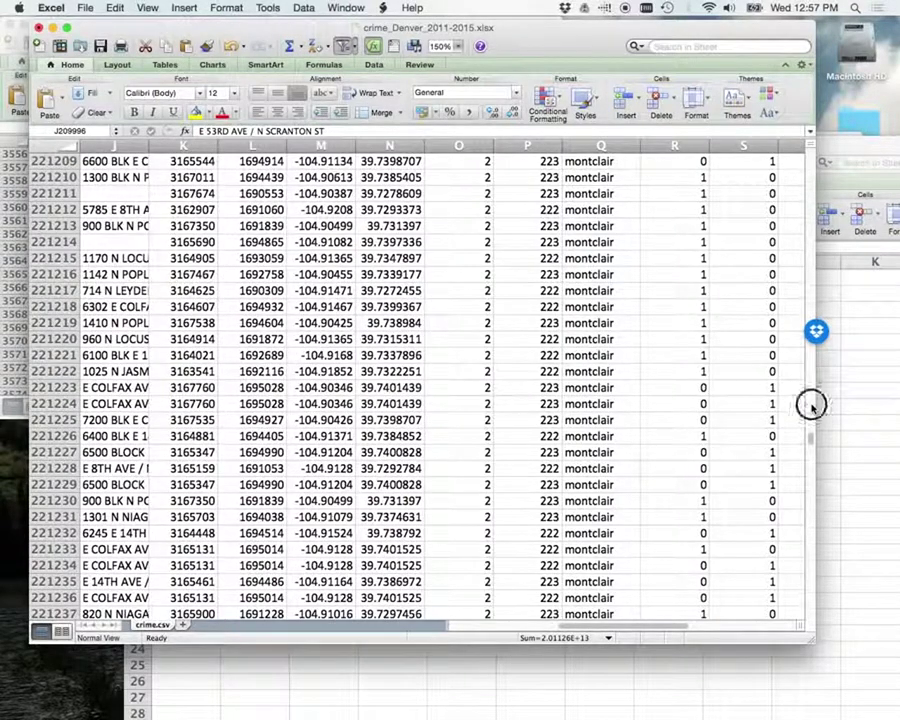
click(811, 405)
click(811, 405)
click(811, 405)
click(811, 405)
click(811, 405)
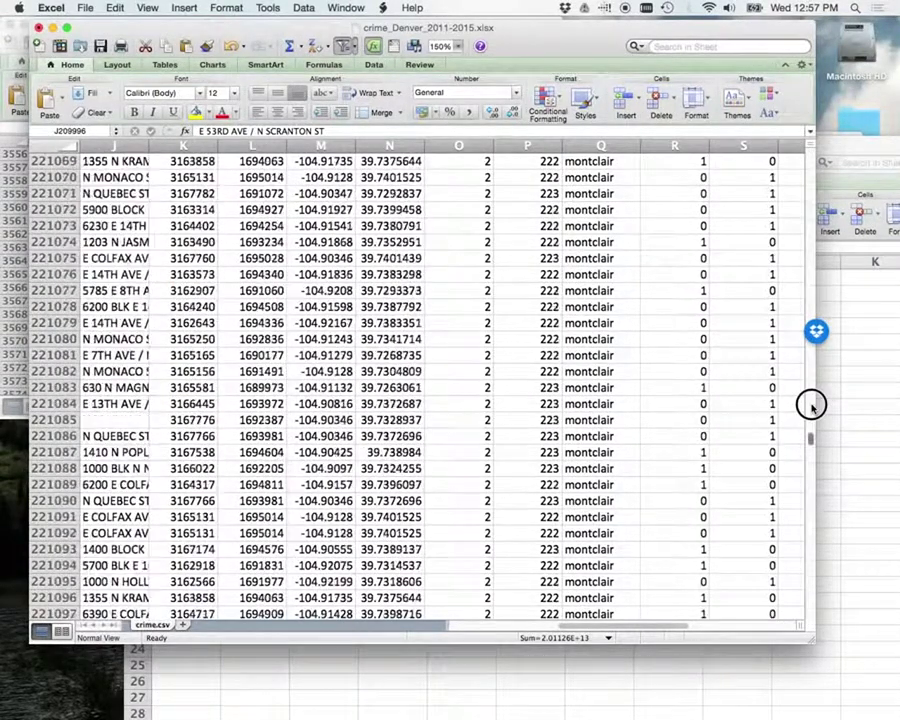
click(811, 405)
scroll(811, 410, up, 10)
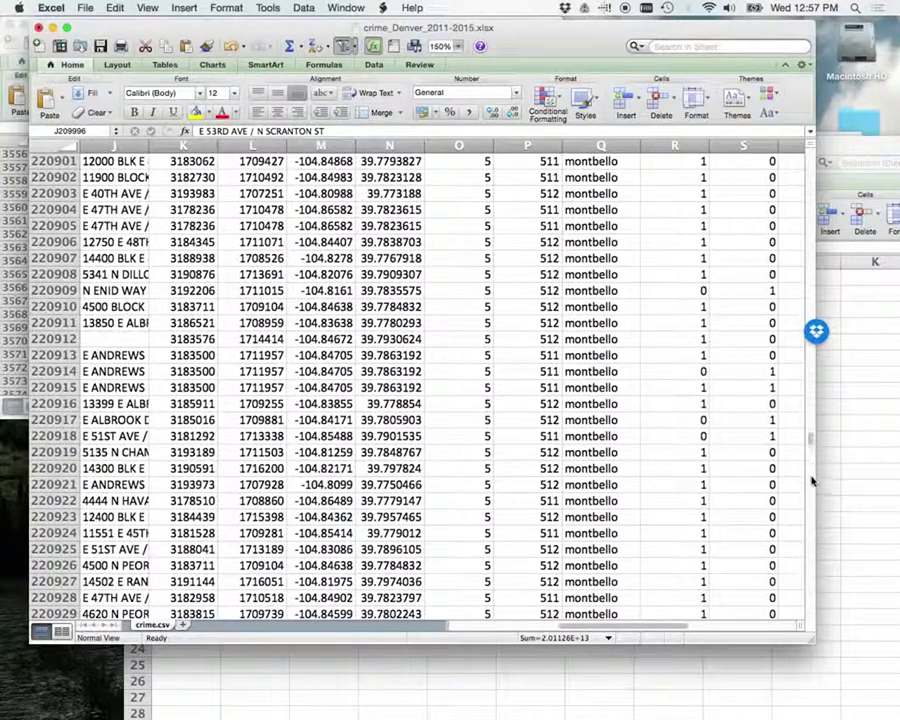
scroll(811, 480, down, 4)
scroll(811, 481, down, 10)
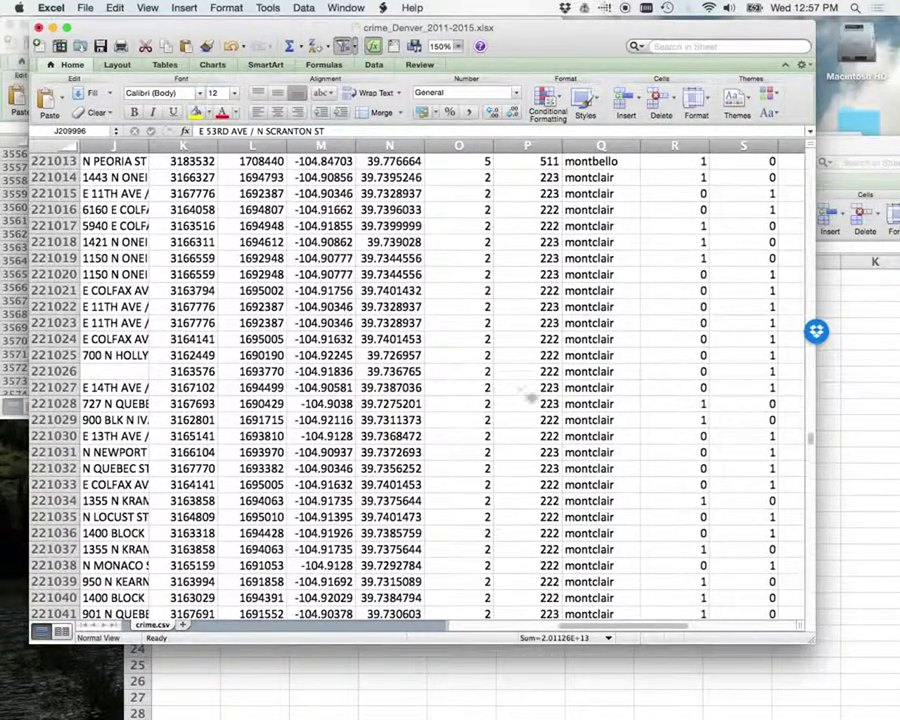
scroll(532, 398, up, 1)
scroll(532, 398, up, 3)
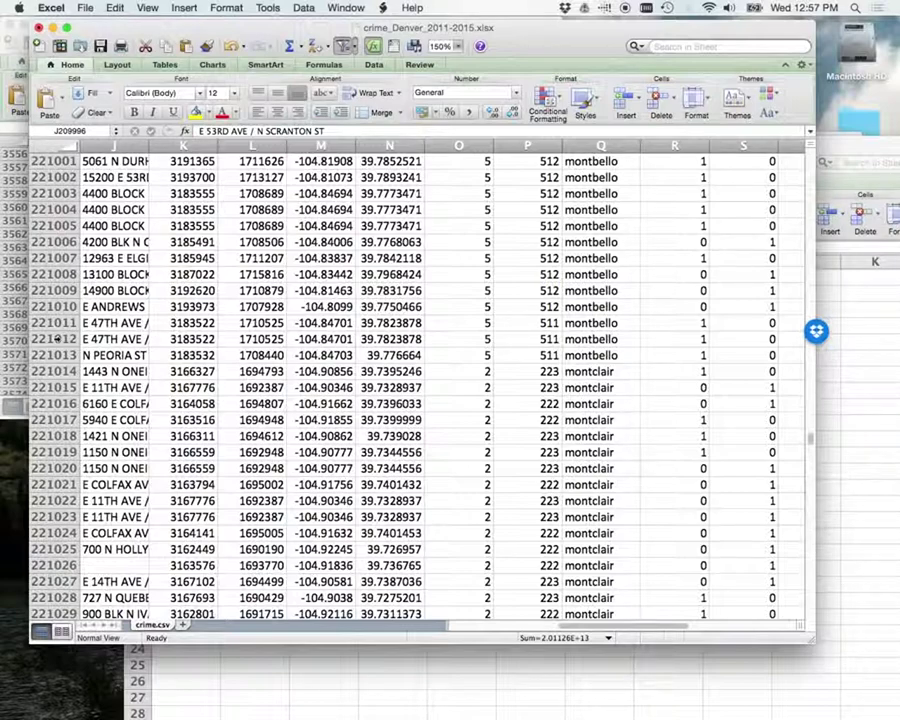
Extend the selection through row 221012, copy the montbello rows, and switch to Workbook1
shift+click(57, 340)
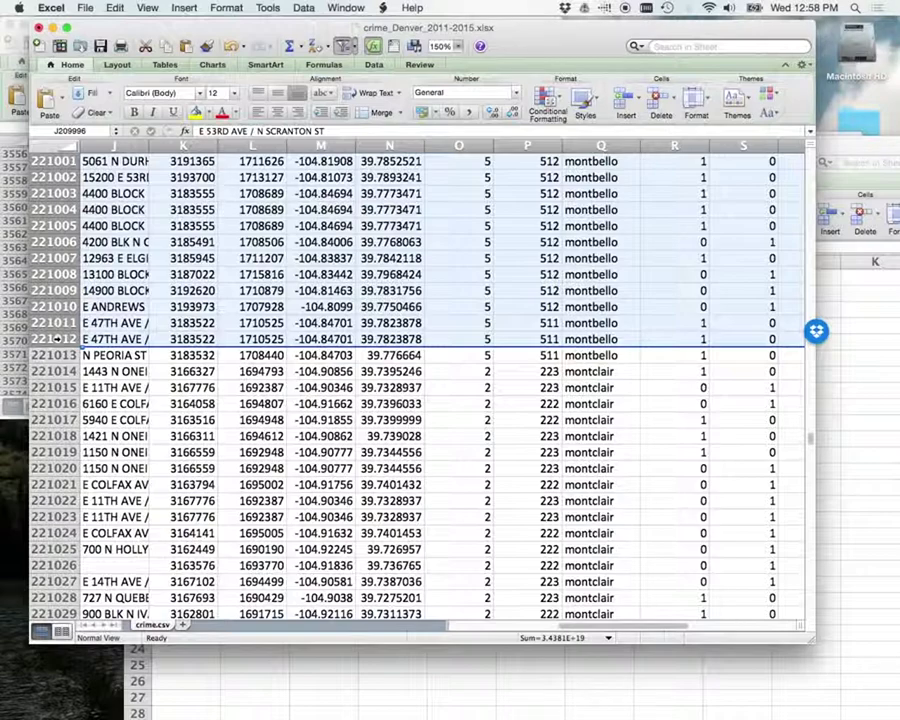
key(super+c)
scroll(555, 467, up, 20)
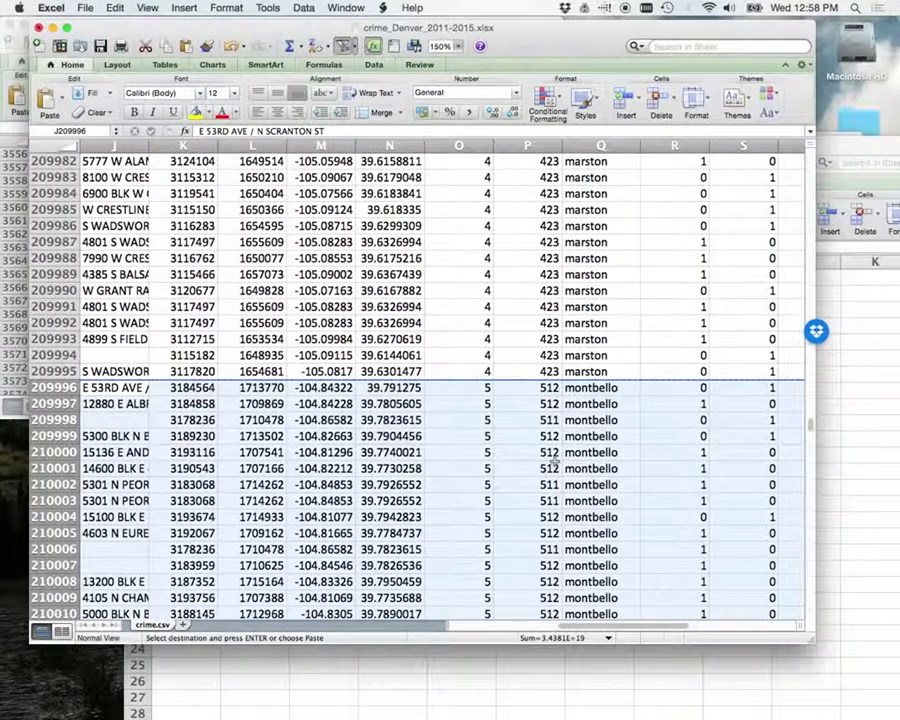
click(870, 453)
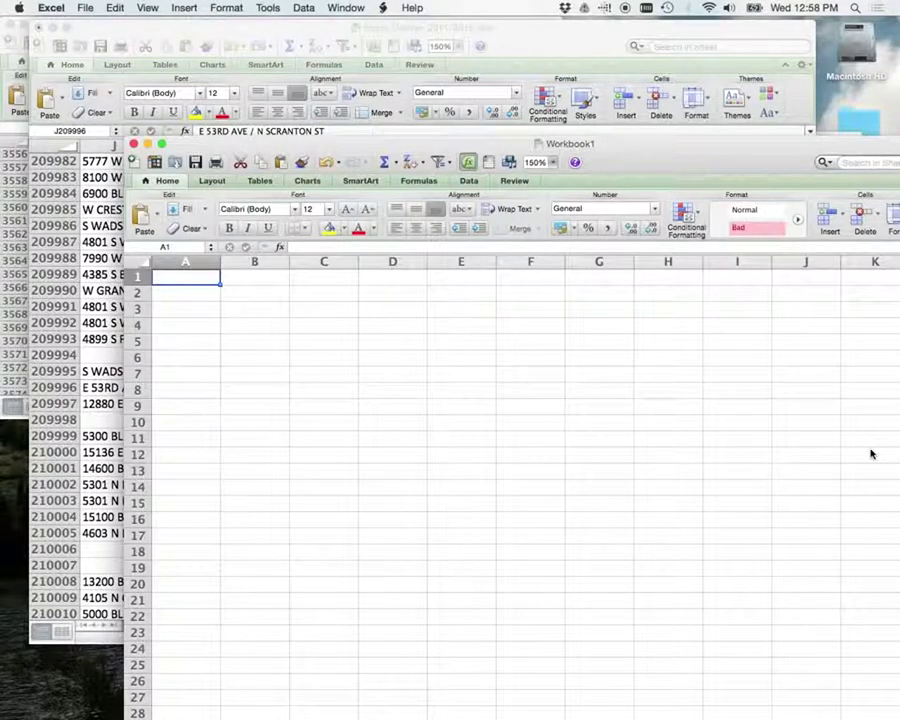
Paste the copied montbello rows into Workbook1 starting at cell A2
click(185, 295)
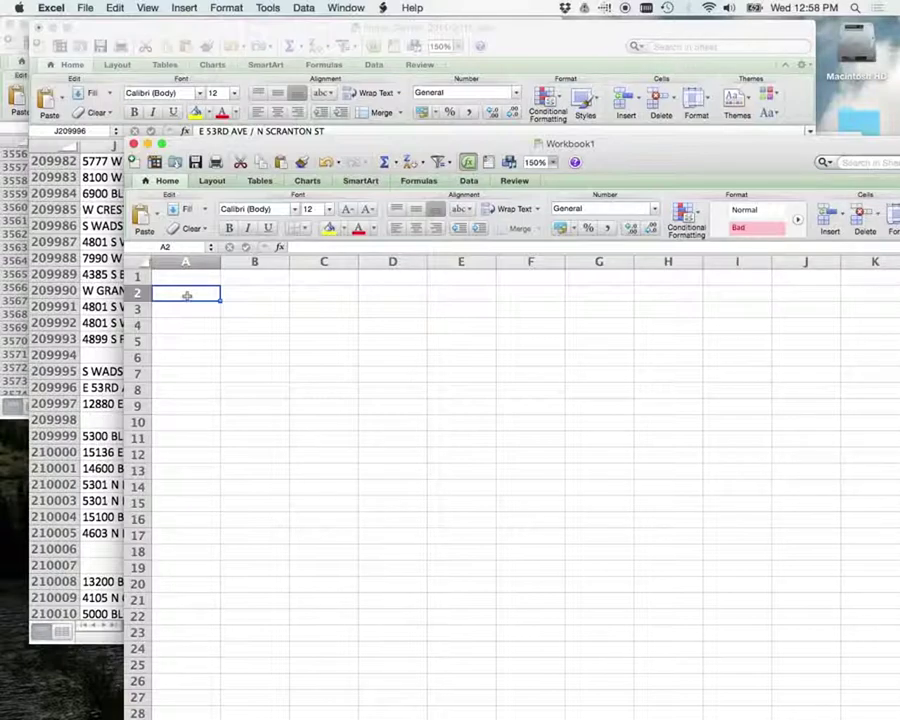
key(super+shift+Right)
key(super+shift+Down)
key(super+v)
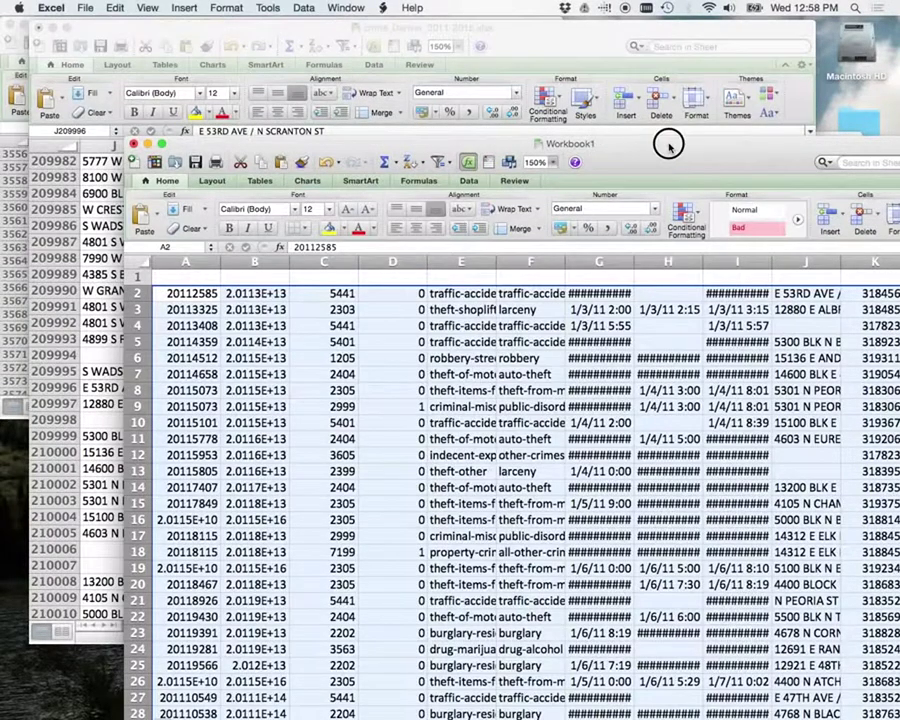
Confirm Workbook1's pasted rows end at row 11018, then bring crime_Denver_2011-2015 back to the front
drag(664, 143, 491, 89)
scroll(636, 503, right, 10)
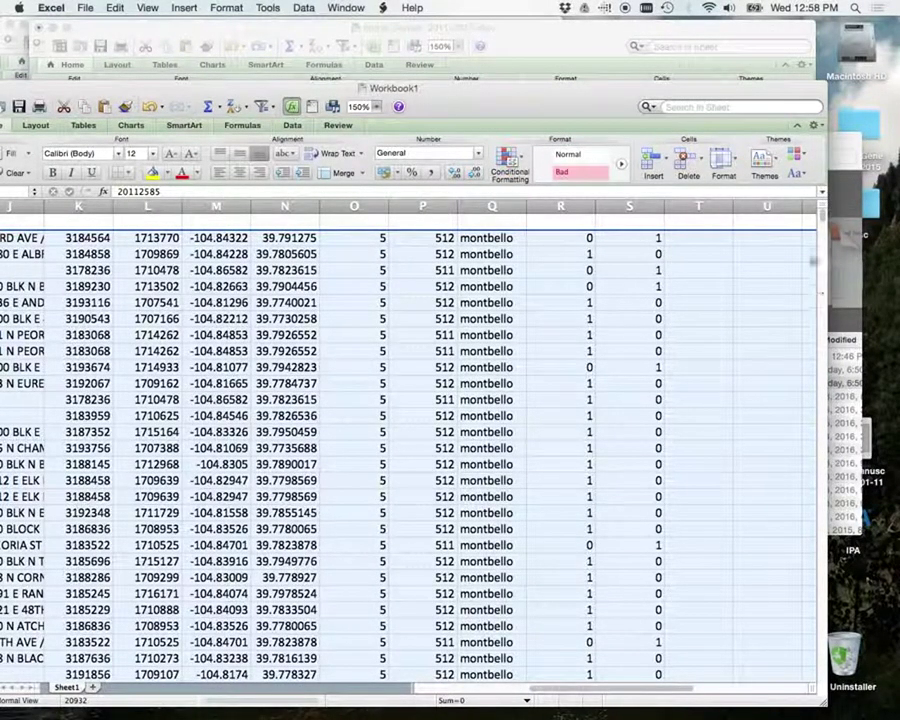
drag(821, 215, 810, 675)
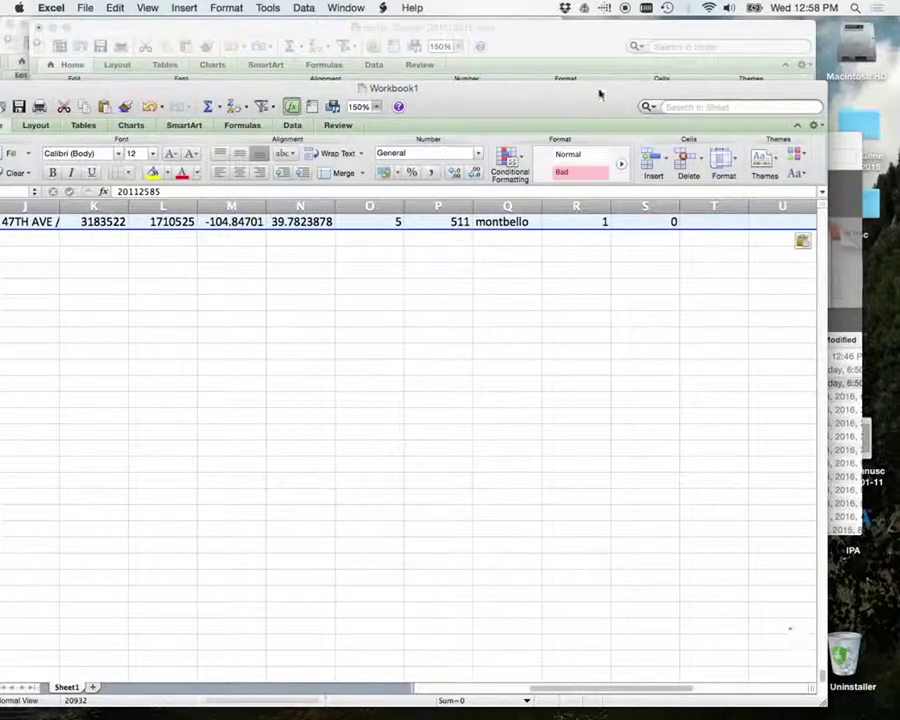
drag(598, 92, 812, 92)
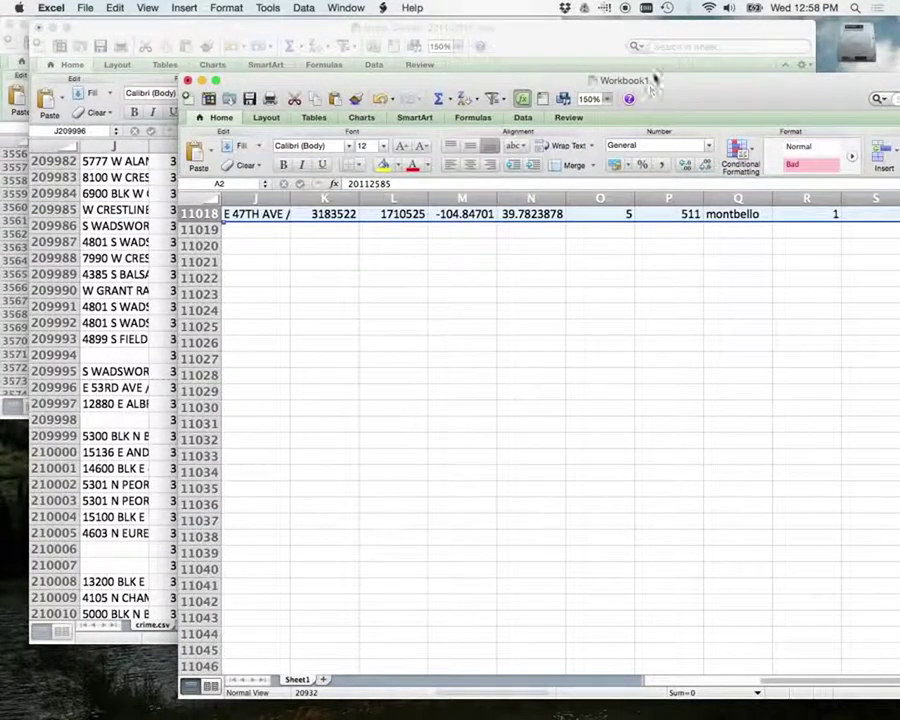
drag(676, 93, 513, 62)
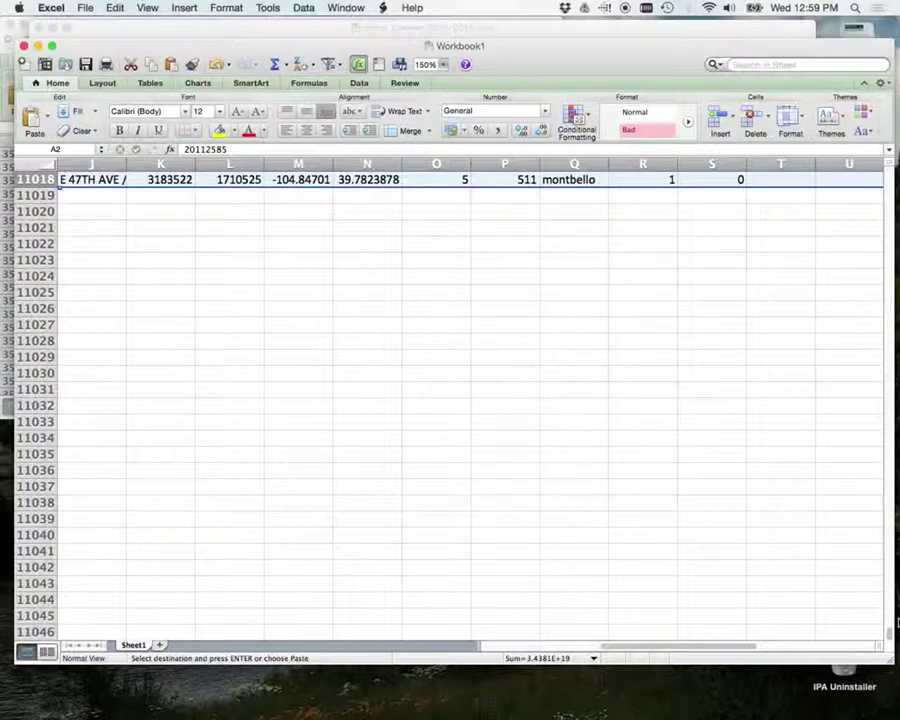
drag(890, 628, 886, 130)
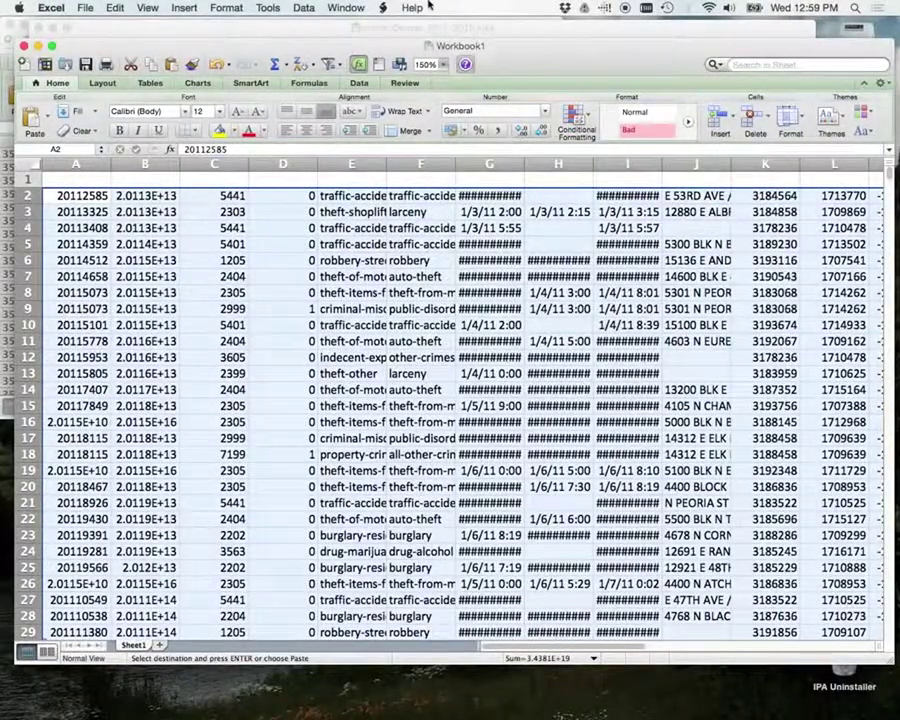
drag(398, 48, 423, 68)
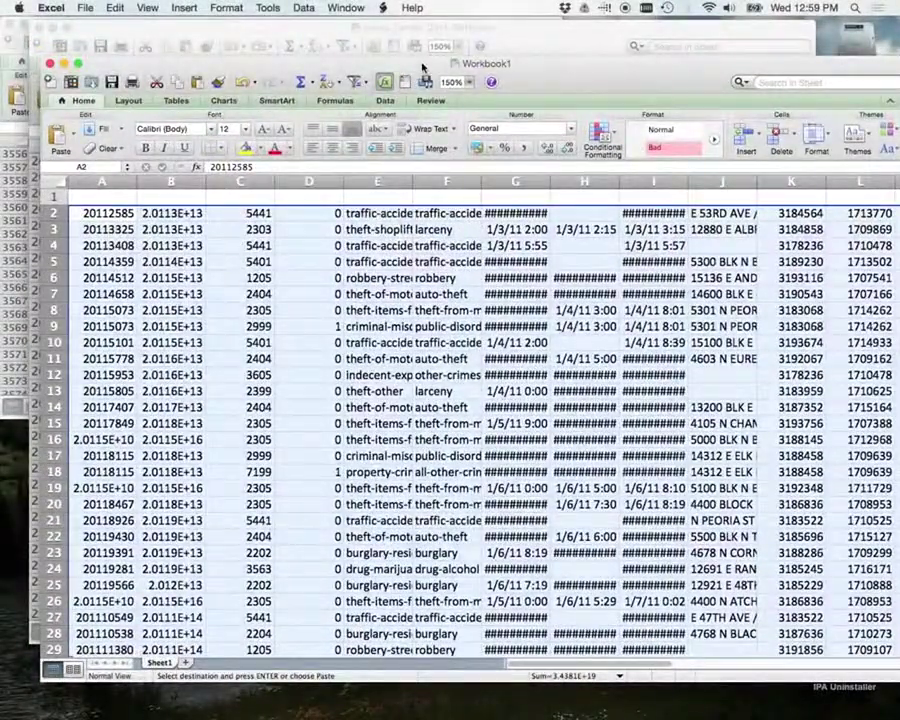
click(531, 38)
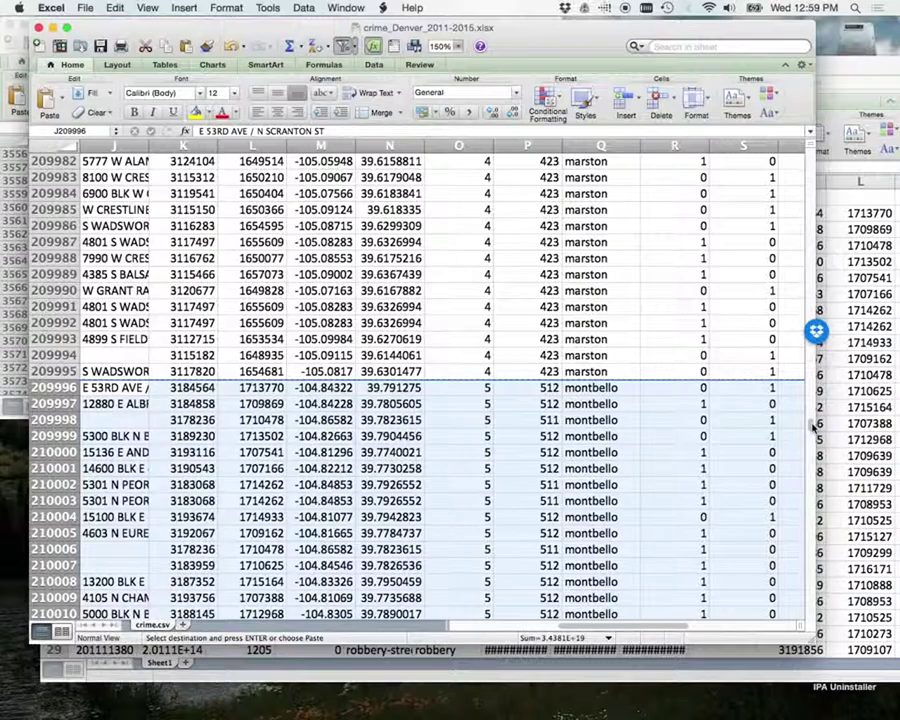
Select the crime sheet's header row 1, then return to cell A1 in Workbook1
drag(812, 425, 806, 117)
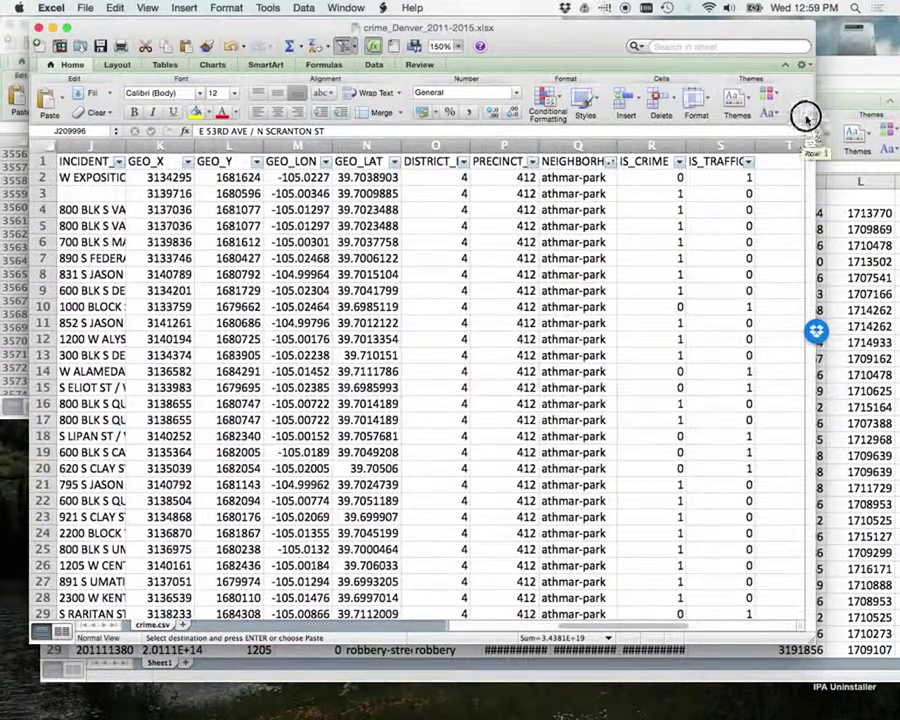
scroll(314, 549, left, 10)
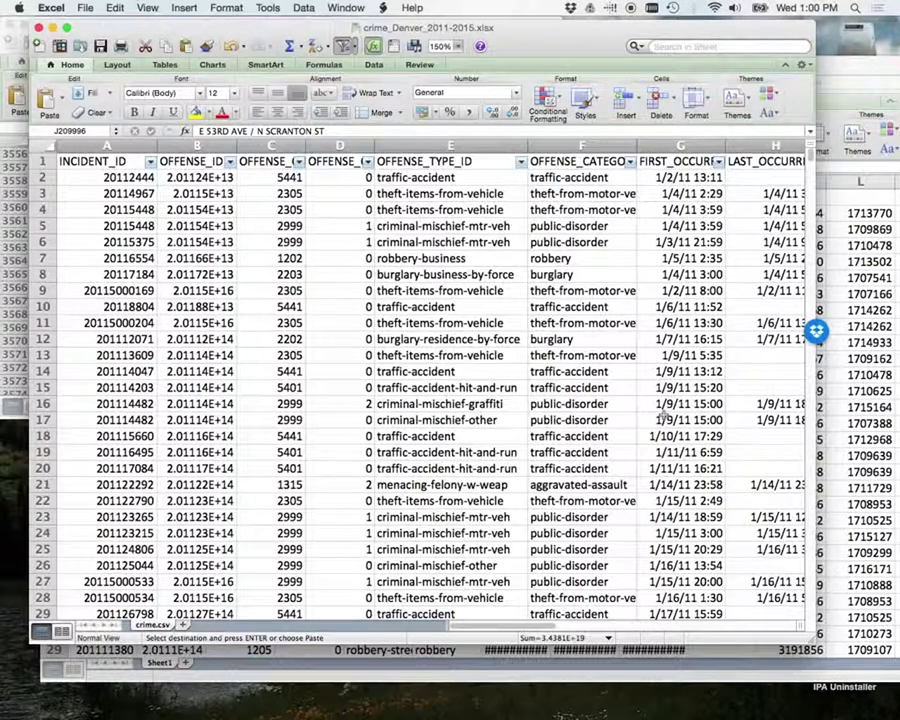
click(44, 161)
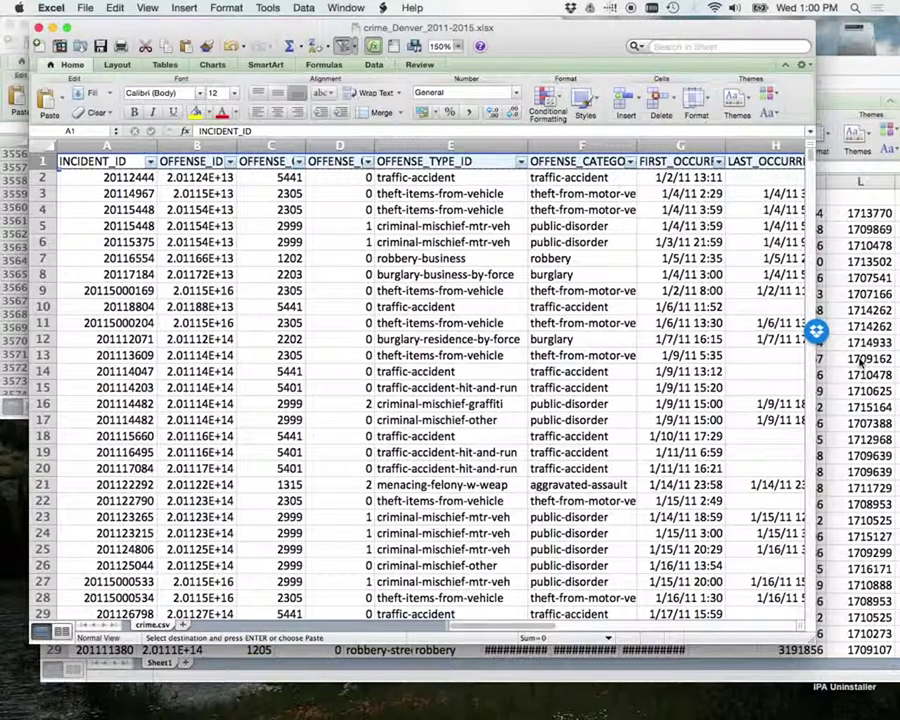
click(859, 365)
click(110, 196)
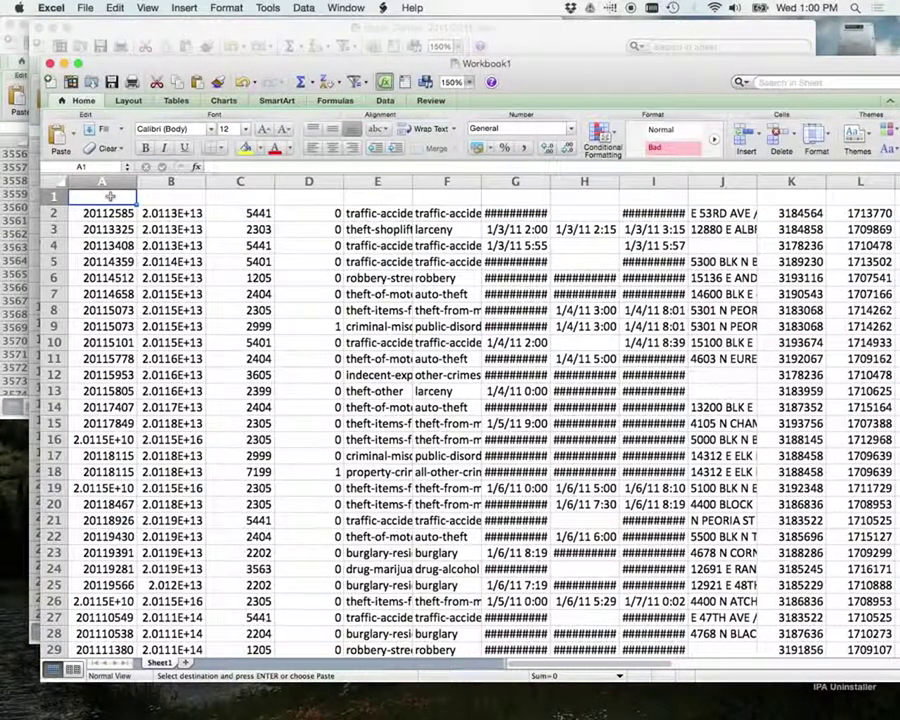
Paste the INCIDENT_ID through GEO_Y headers into Workbook1's row 1 and make them bold
key(super+v)
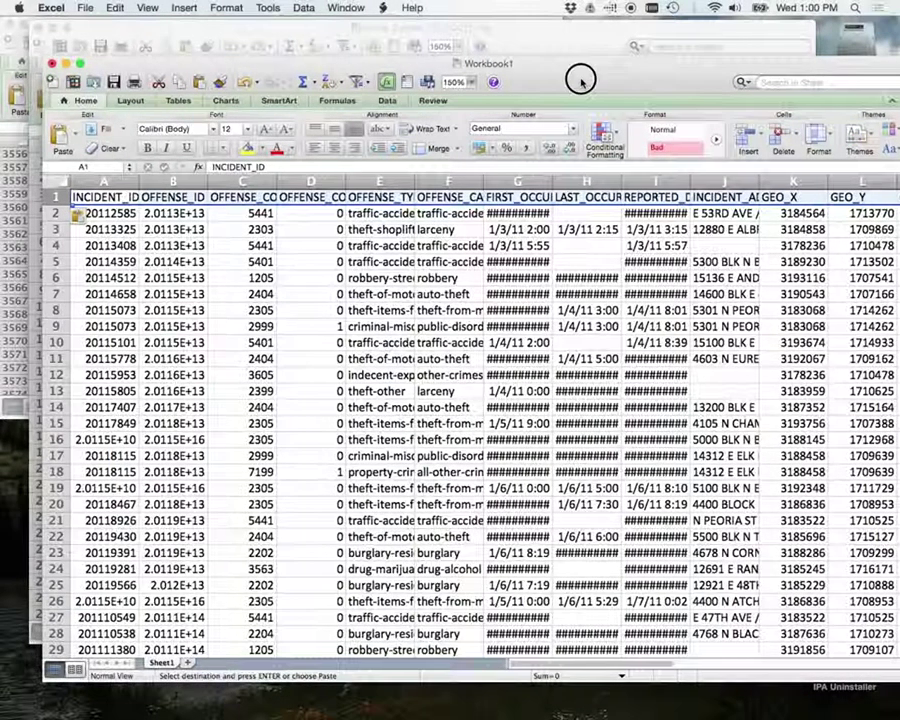
drag(578, 80, 537, 63)
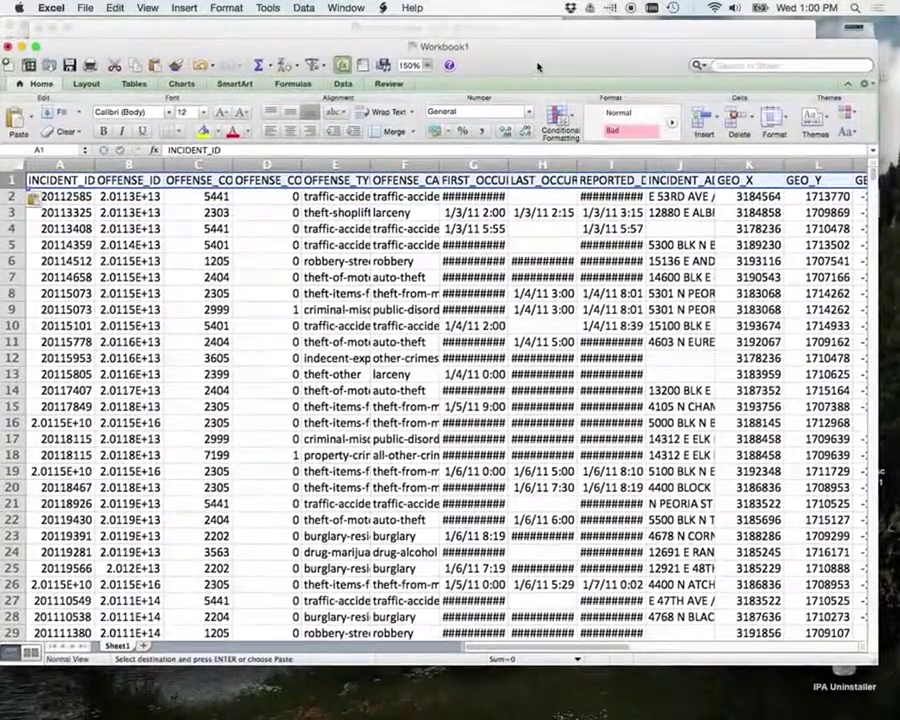
click(104, 134)
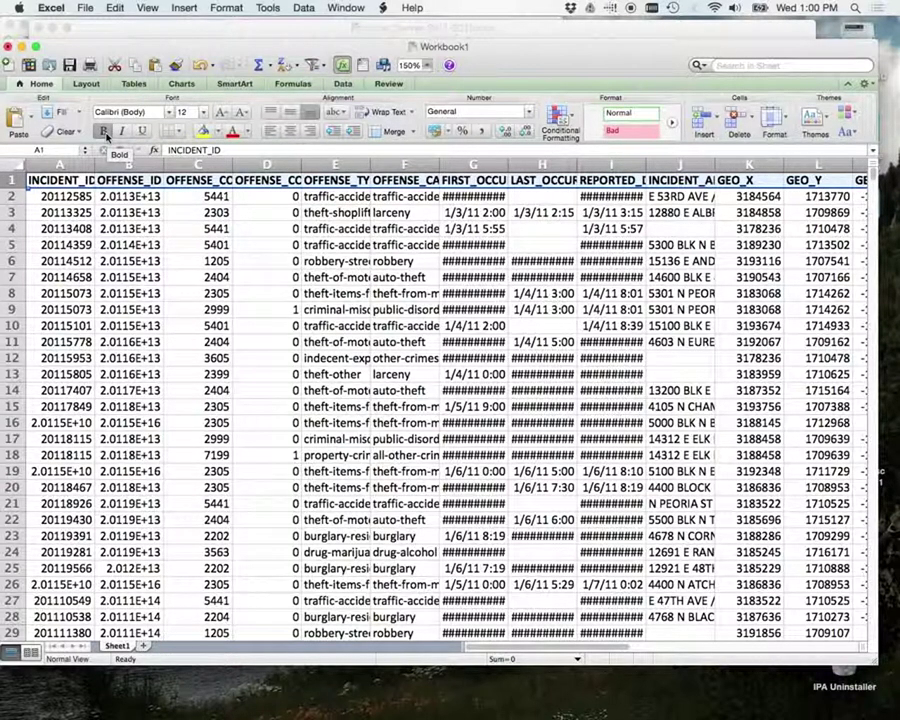